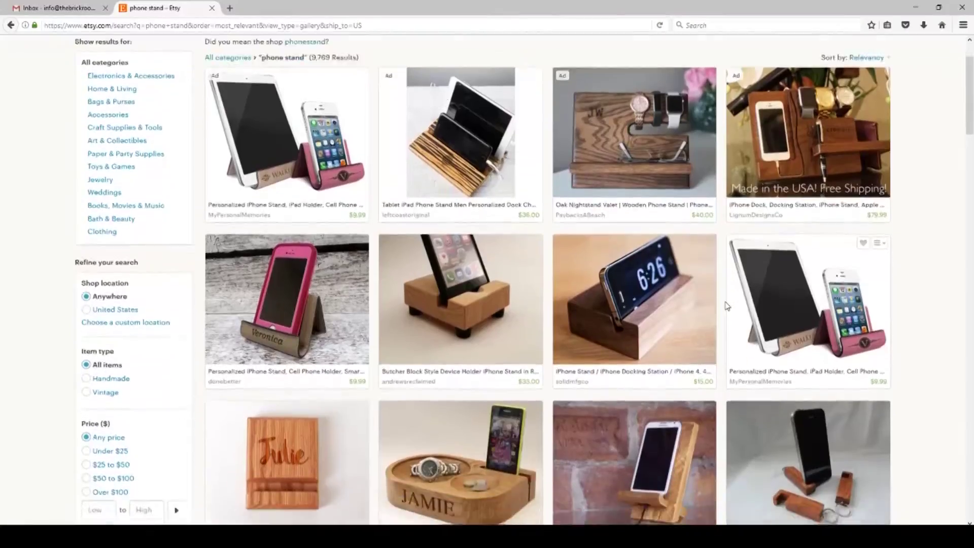
# Step: Browse the Etsy search results for phone stands to examine the different designs
pyautogui.scroll(-6, 726, 306)
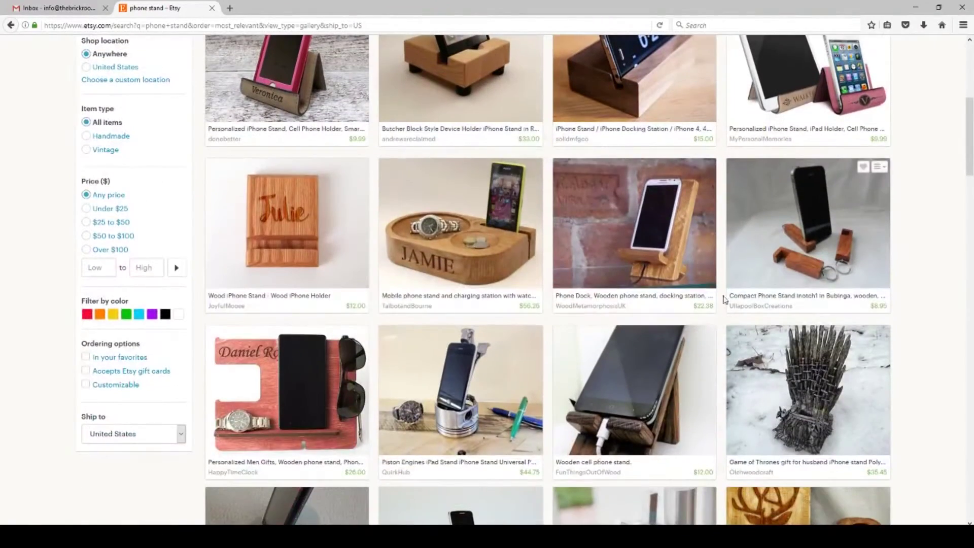
pyautogui.scroll(-6, 627, 243)
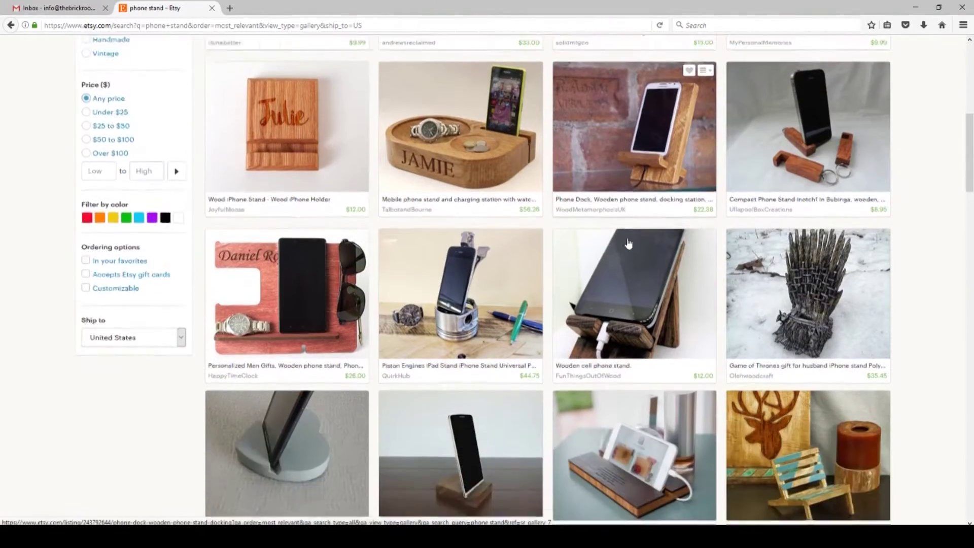
pyautogui.scroll(-3, 596, 252)
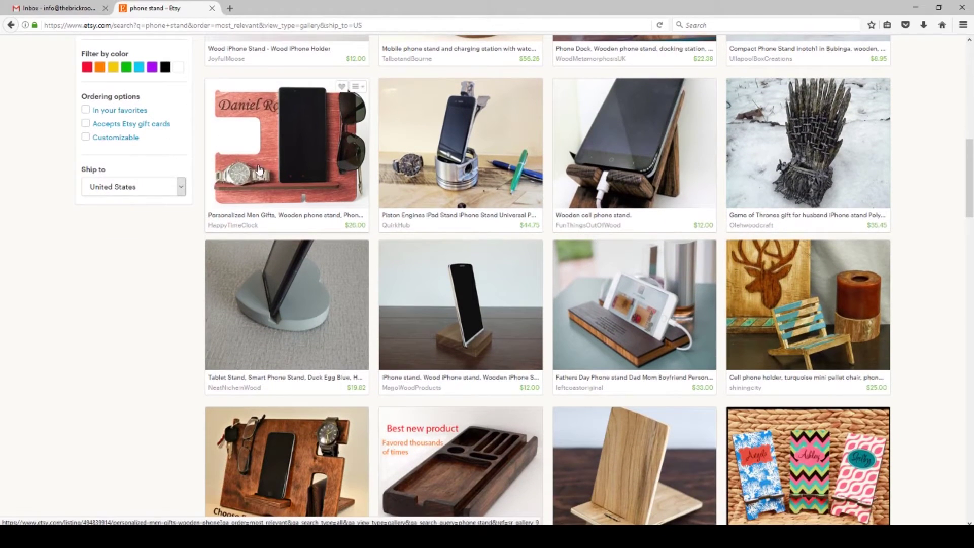
pyautogui.scroll(-9, 259, 169)
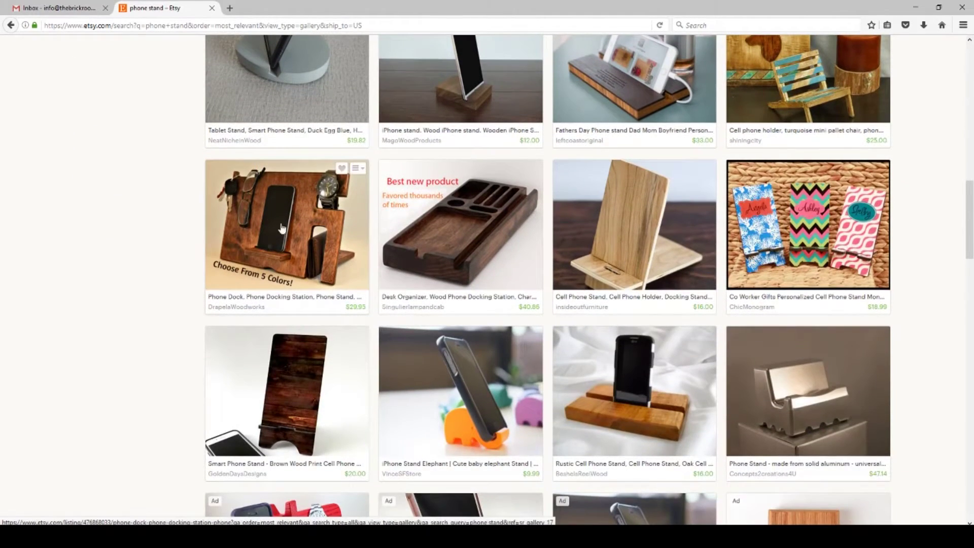
pyautogui.scroll(-10, 281, 252)
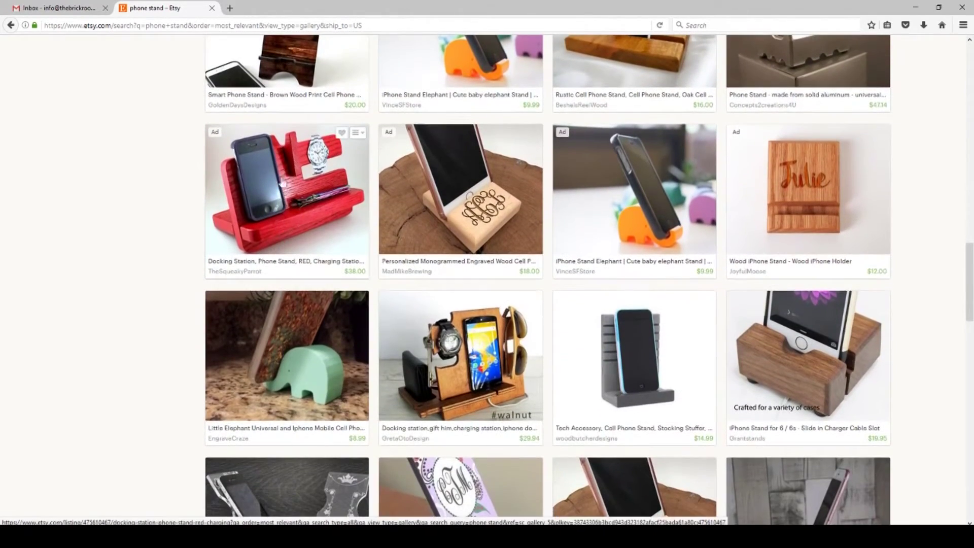
pyautogui.scroll(-10, 293, 181)
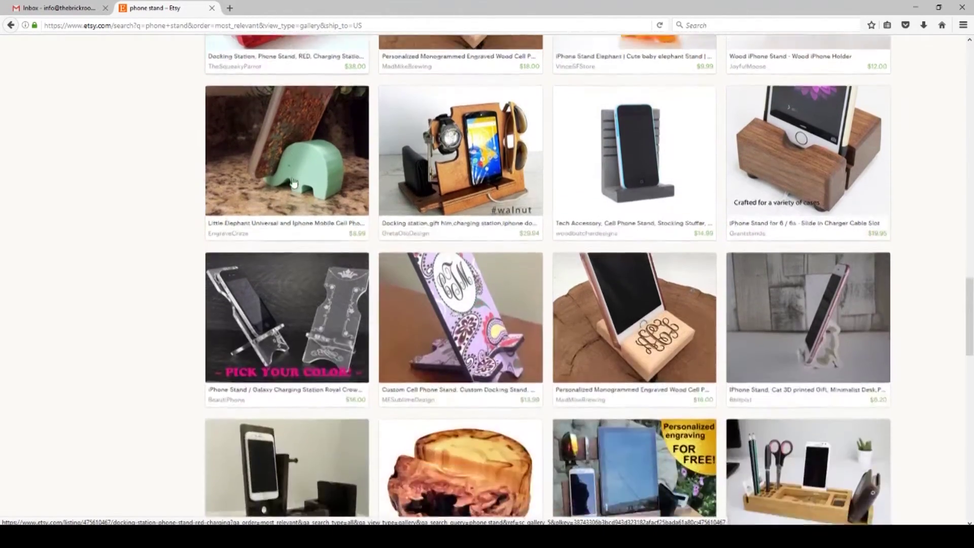
pyautogui.scroll(-6, 293, 181)
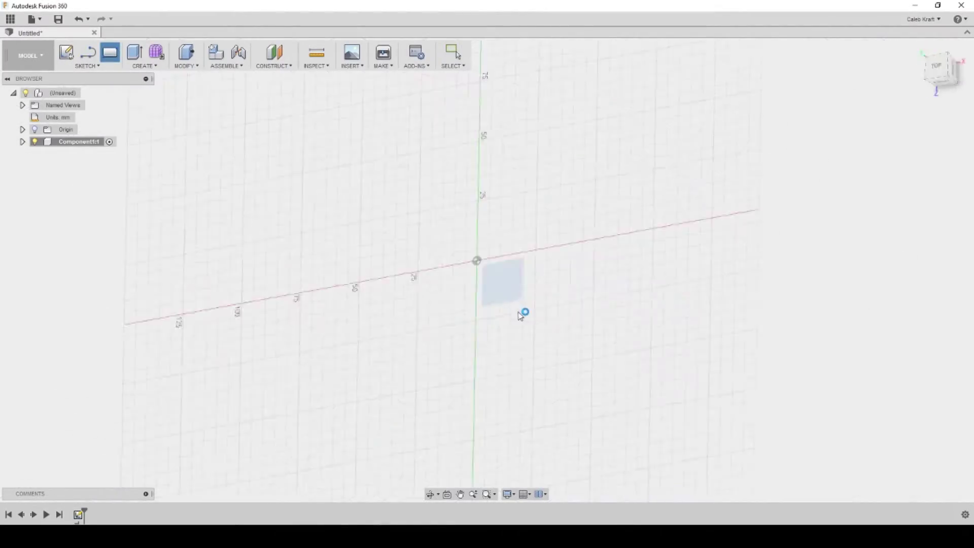
# Step: In Fusion 360, sketch a rectangle 145 mm wide and 45 mm high on the horizontal plane and finish the sketch
pyautogui.click(260, 145)
pyautogui.write('14')
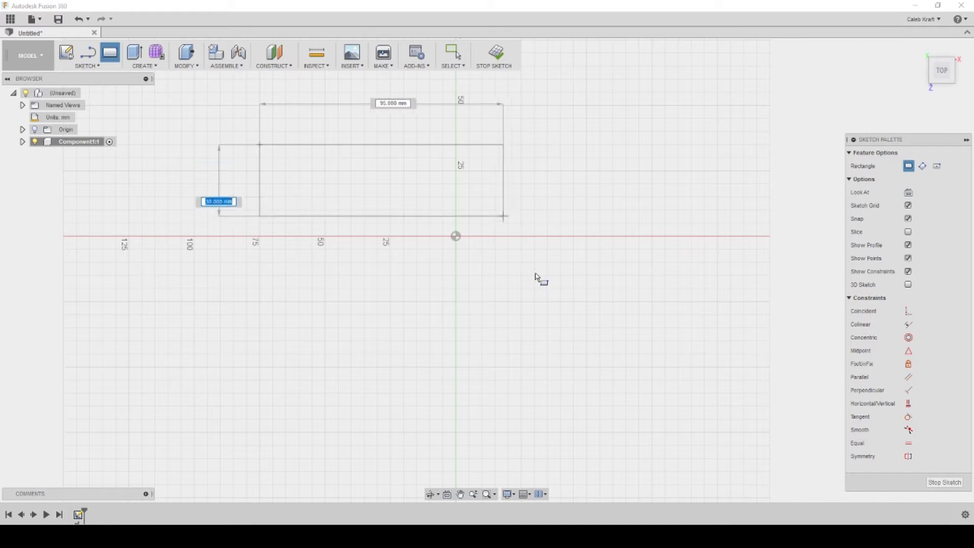
pyautogui.write('145')
pyautogui.write('45')
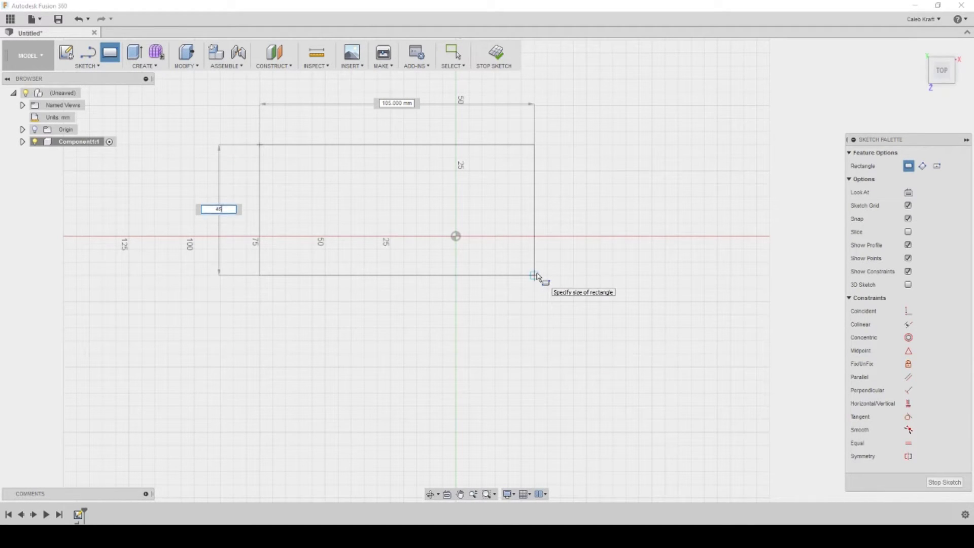
pyautogui.press('Tab')
pyautogui.write('145')
pyautogui.press('Return')
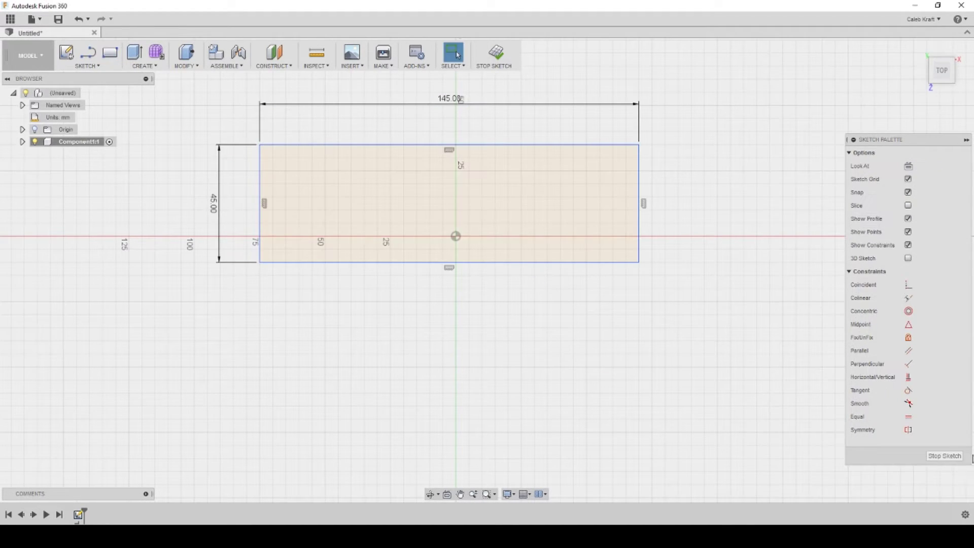
pyautogui.click(944, 456)
# Step: Move the whole sketched rectangle by -10 mm in the Y distance
pyautogui.doubleClick(554, 235)
pyautogui.rightClick(552, 235)
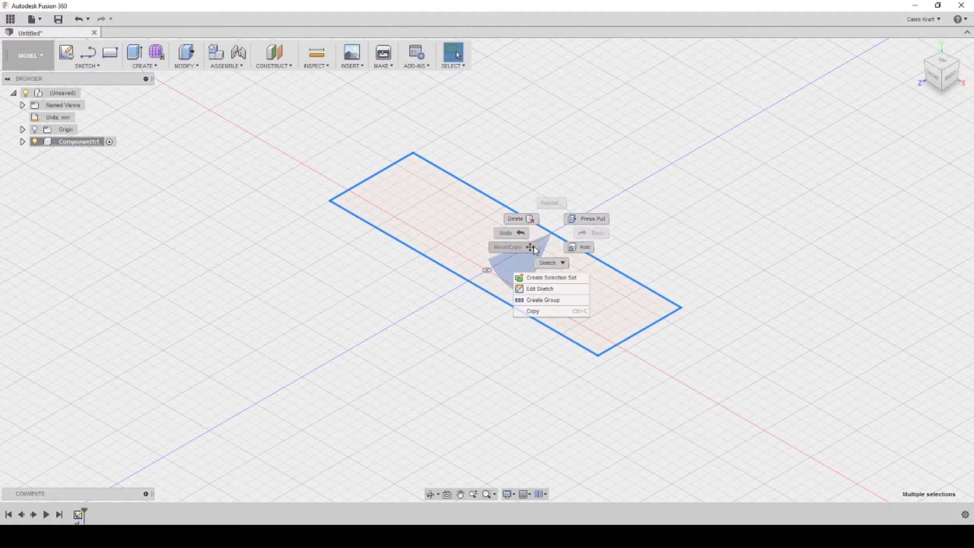
pyautogui.click(532, 248)
pyautogui.moveTo(489, 265); pyautogui.dragTo(472, 276)
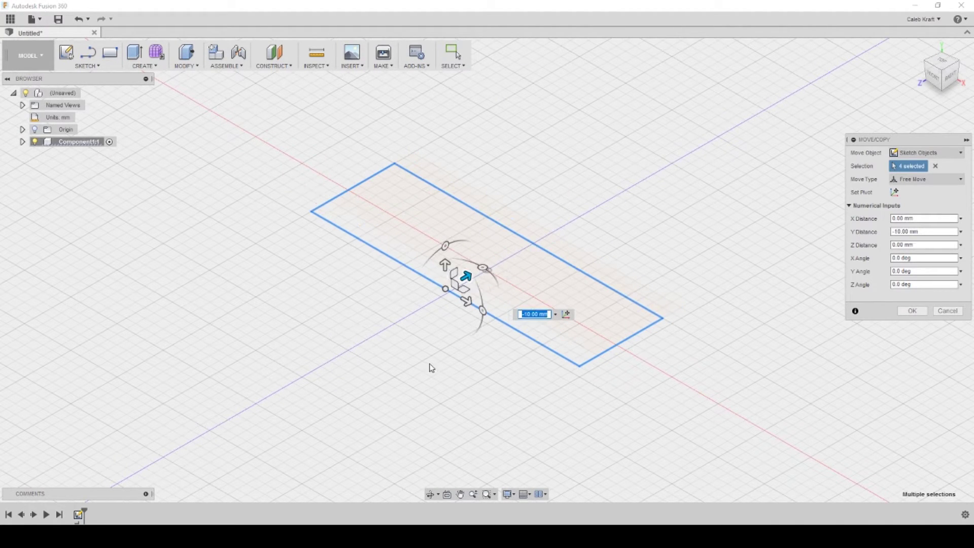
pyautogui.press('Return')
# Step: Rename the component as bronze
pyautogui.write('bronze')
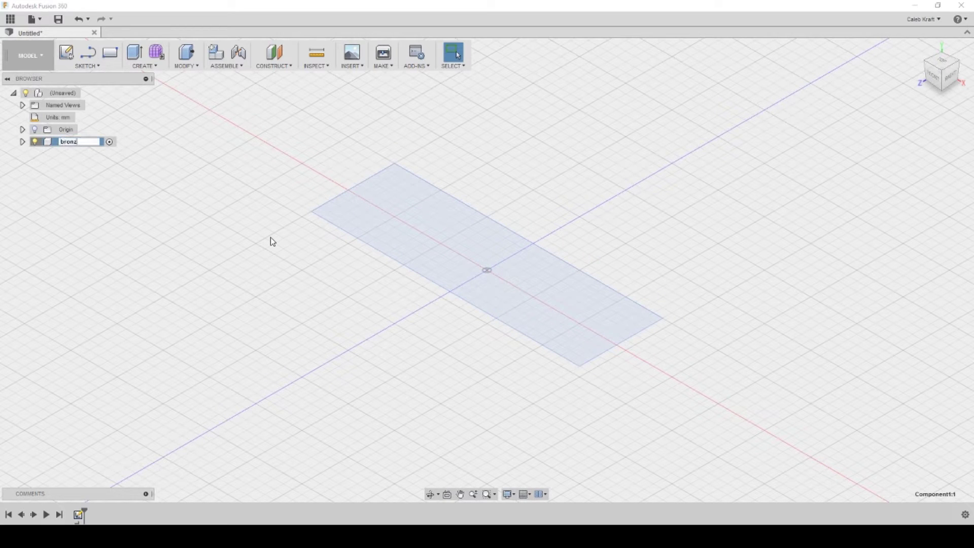
pyautogui.press('Return')
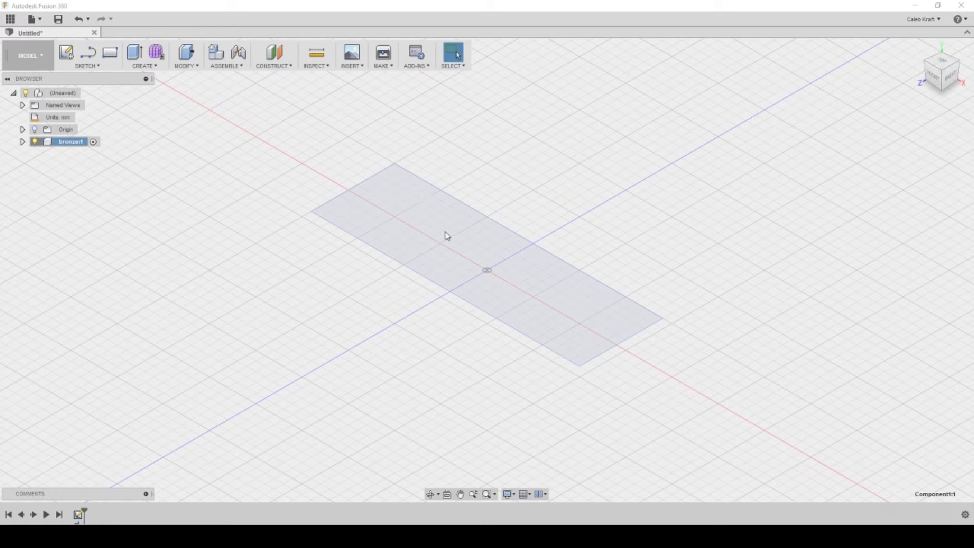
# Step: Sketch a slot rectangle 6 mm wide and about 25 mm deep, starting on the large rectangle's upper edge near its left end
pyautogui.click(941, 61)
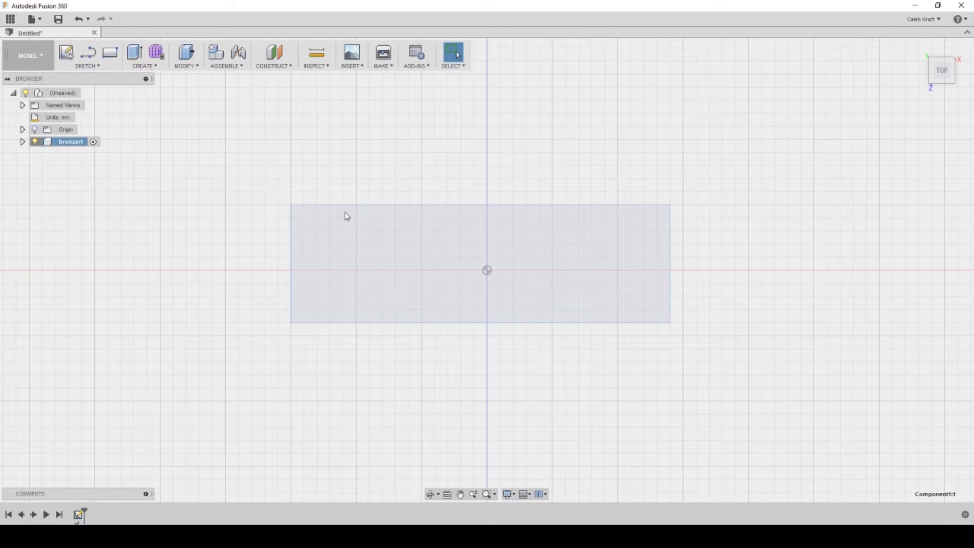
pyautogui.scroll(4, 346, 215)
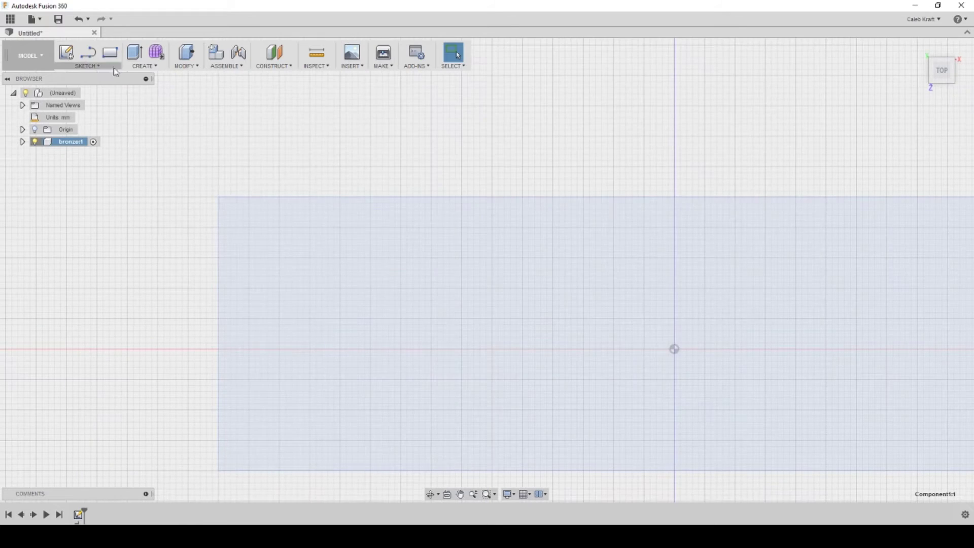
pyautogui.click(110, 53)
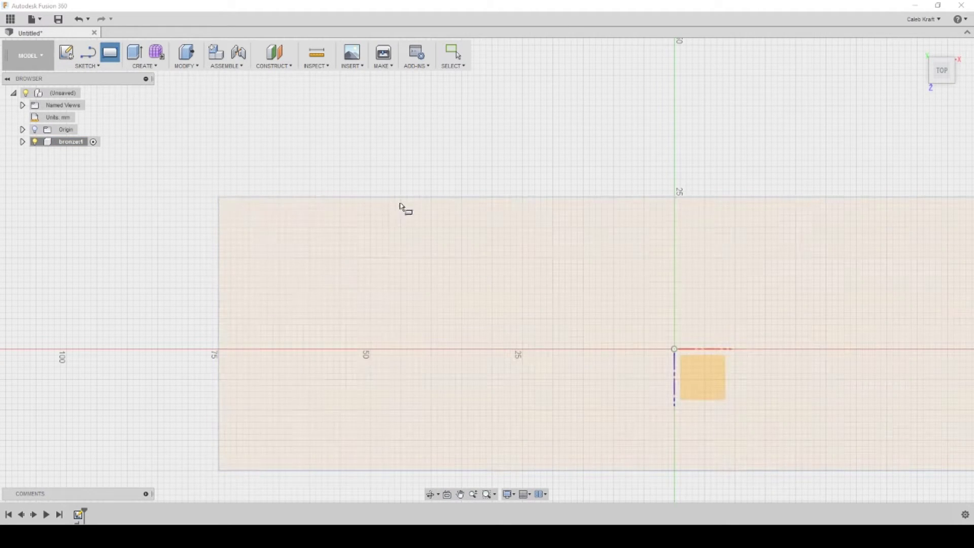
pyautogui.click(400, 205)
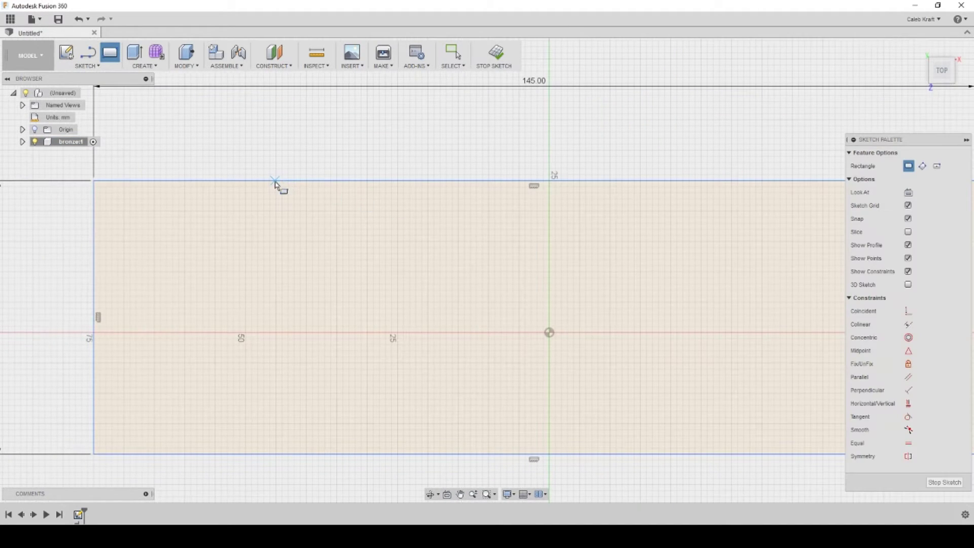
pyautogui.click(275, 181)
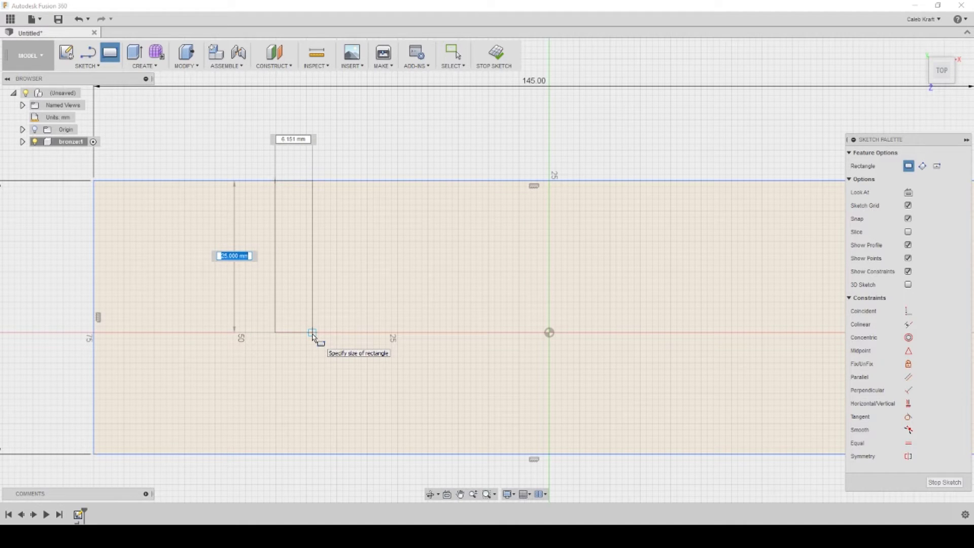
pyautogui.press('Tab')
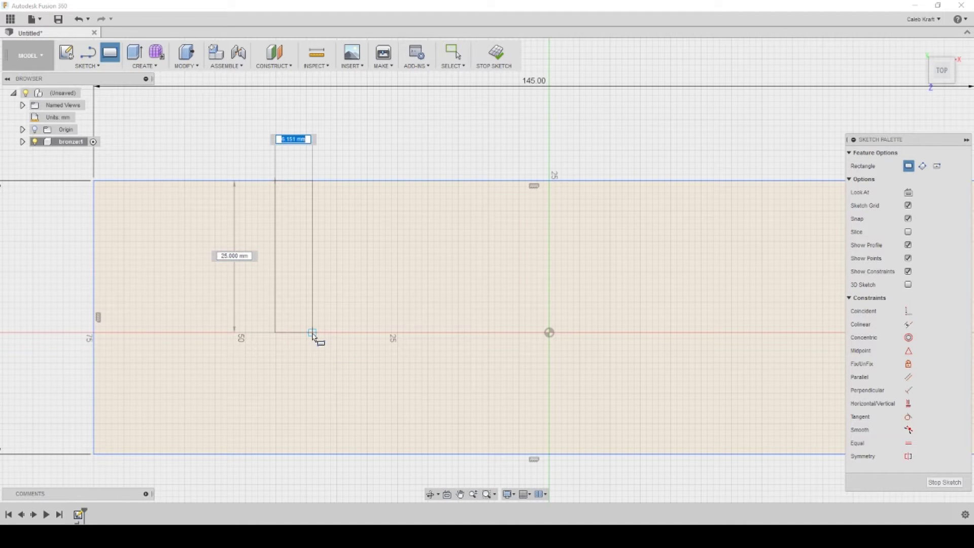
pyautogui.write('6')
pyautogui.press('Return')
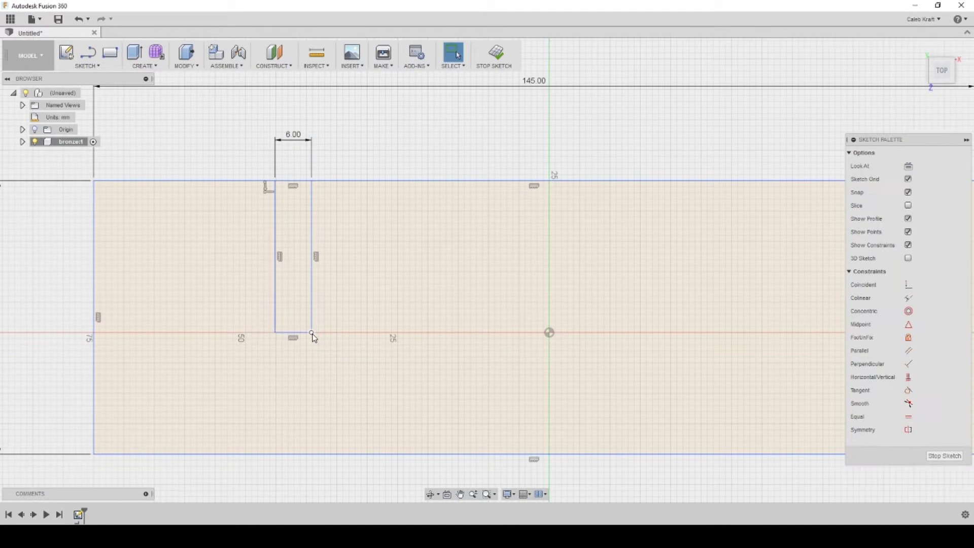
# Step: Dimension the distance between the large rectangle's left edge and the slot's left side as 20 mm
pyautogui.click(275, 263)
pyautogui.keyDown('ctrl'); pyautogui.click(93, 261); pyautogui.keyUp('ctrl')
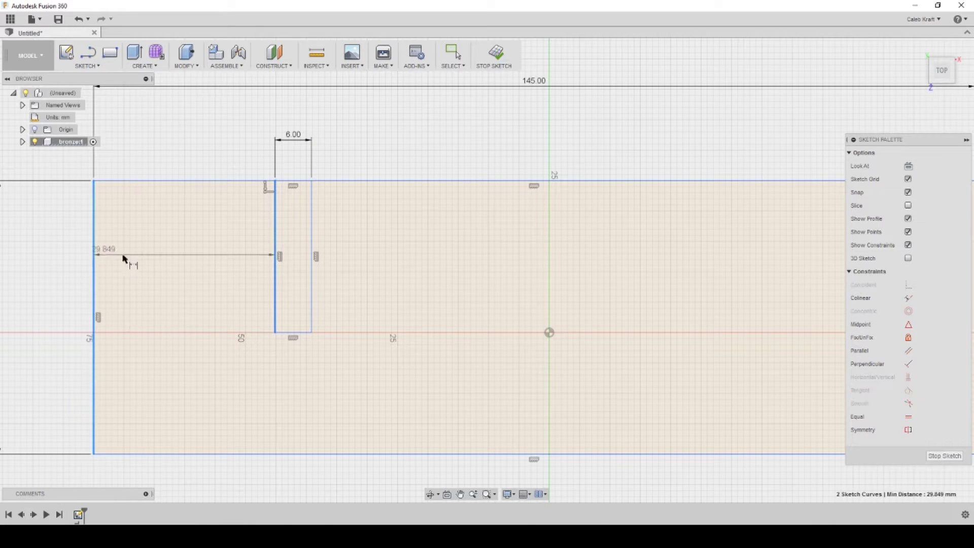
pyautogui.click(152, 268)
pyautogui.write('20')
pyautogui.press('Return')
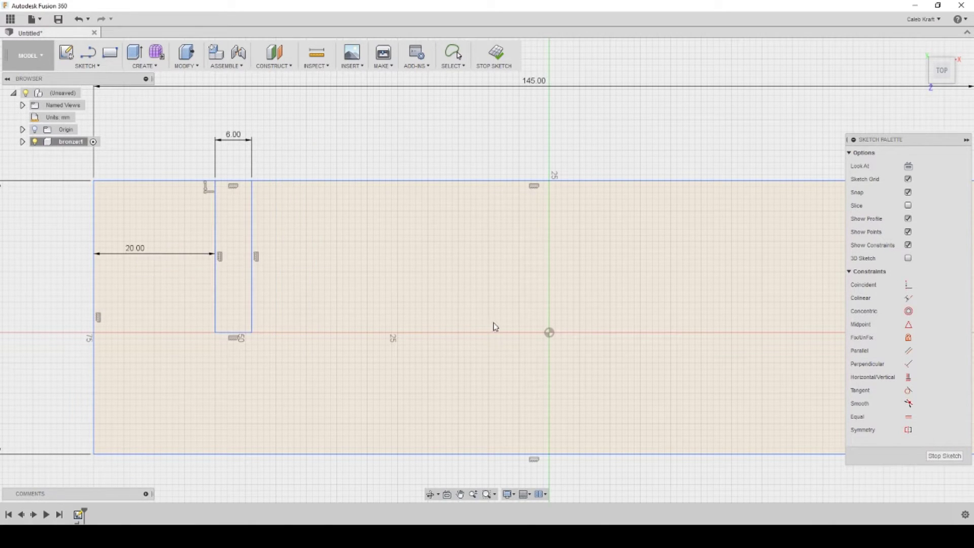
# Step: Draw a vertical line from the slot's lower right corner to the large rectangle's bottom edge and finish the sketch
pyautogui.scroll(-3, 496, 327)
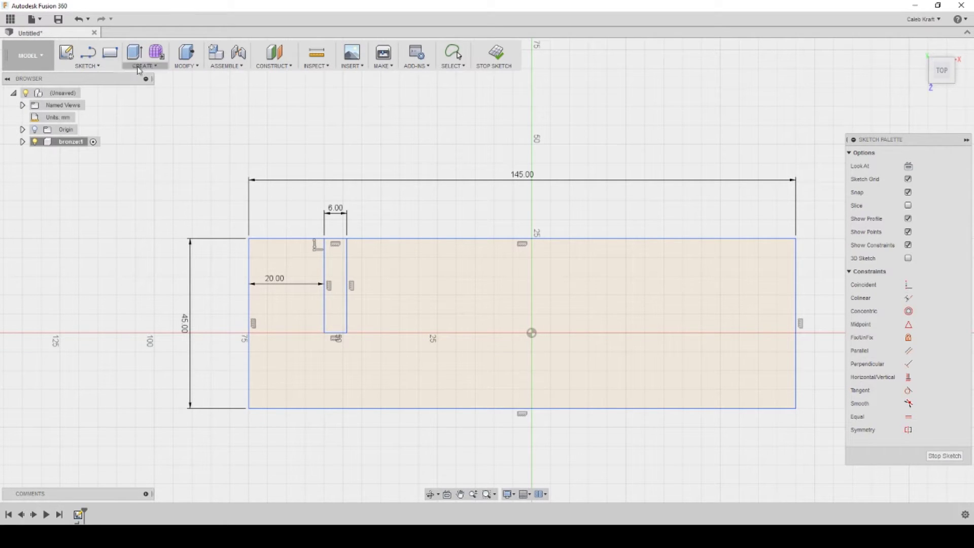
pyautogui.click(87, 66)
pyautogui.click(76, 89)
pyautogui.click(346, 334)
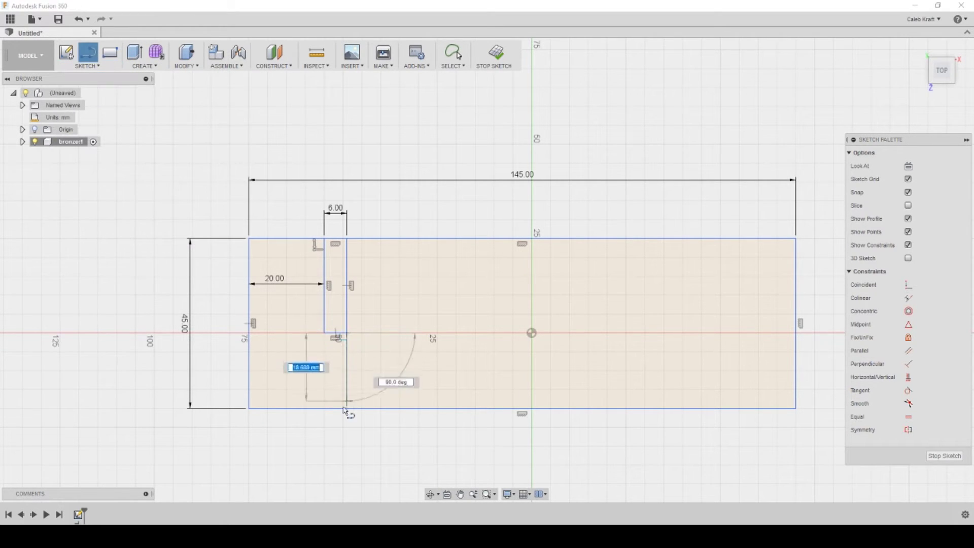
pyautogui.doubleClick(346, 408)
pyautogui.keyDown('shift'); pyautogui.moveTo(543, 417); pyautogui.dragTo(547, 396, button='middle'); pyautogui.keyUp('shift')
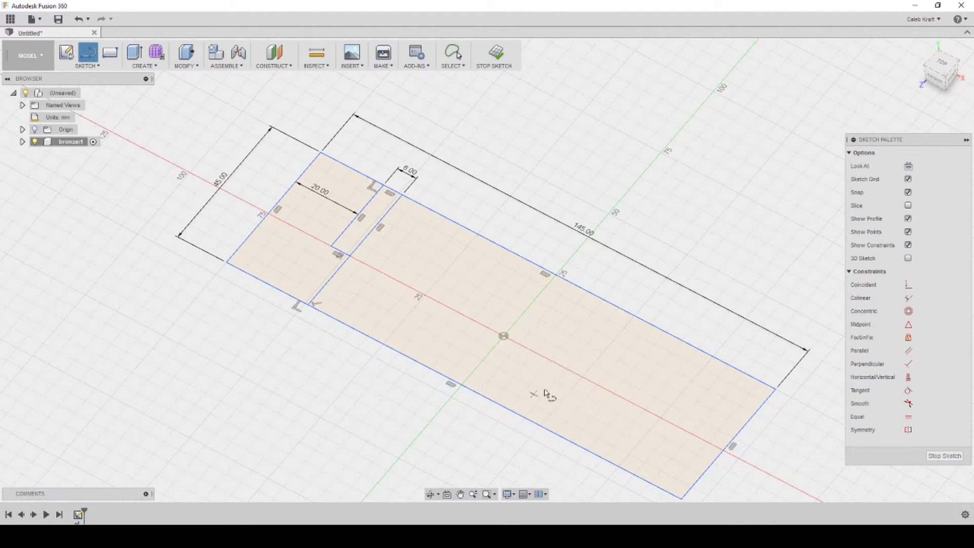
pyautogui.rightClick(544, 390)
pyautogui.click(582, 388)
pyautogui.click(943, 455)
# Step: Thicken the large profile on the right of the slot by 12 mm with Press Pull
pyautogui.click(589, 370)
pyautogui.rightClick(591, 369)
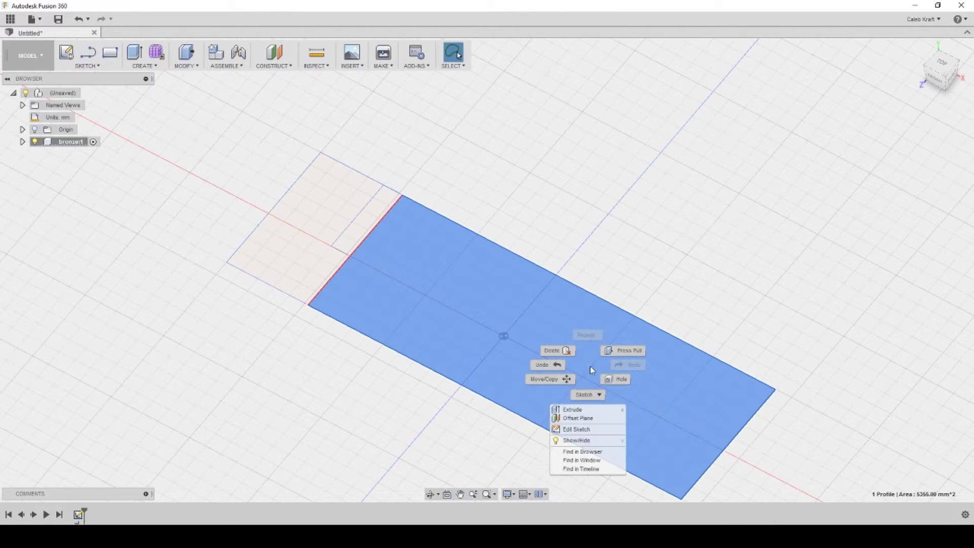
pyautogui.click(633, 349)
pyautogui.write('12')
pyautogui.press('Return')
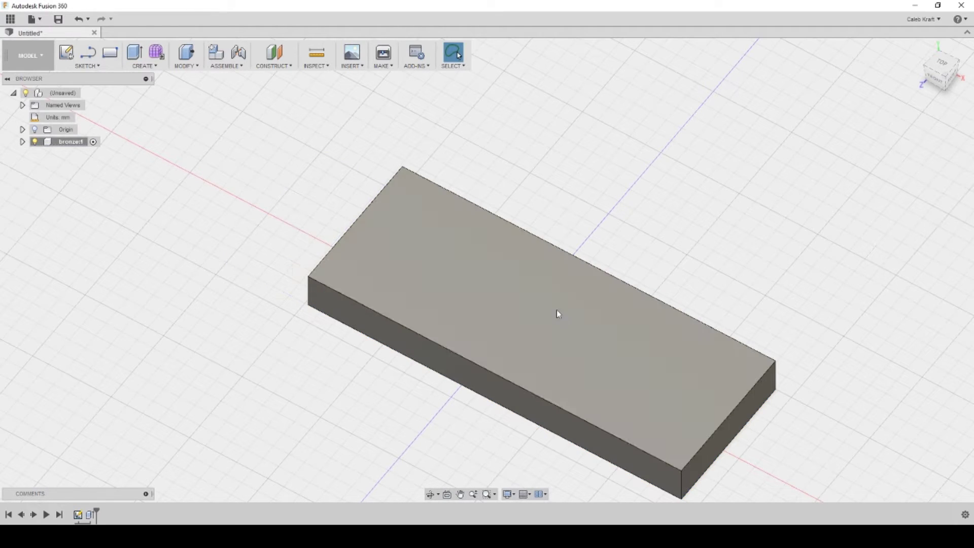
# Step: Show Sketch1 of the bronze component again
pyautogui.click(23, 142)
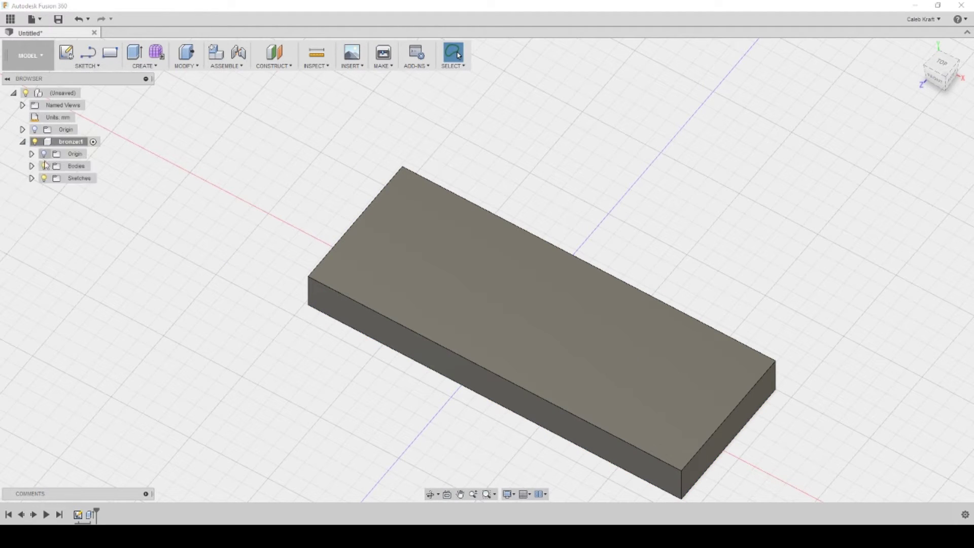
pyautogui.click(31, 178)
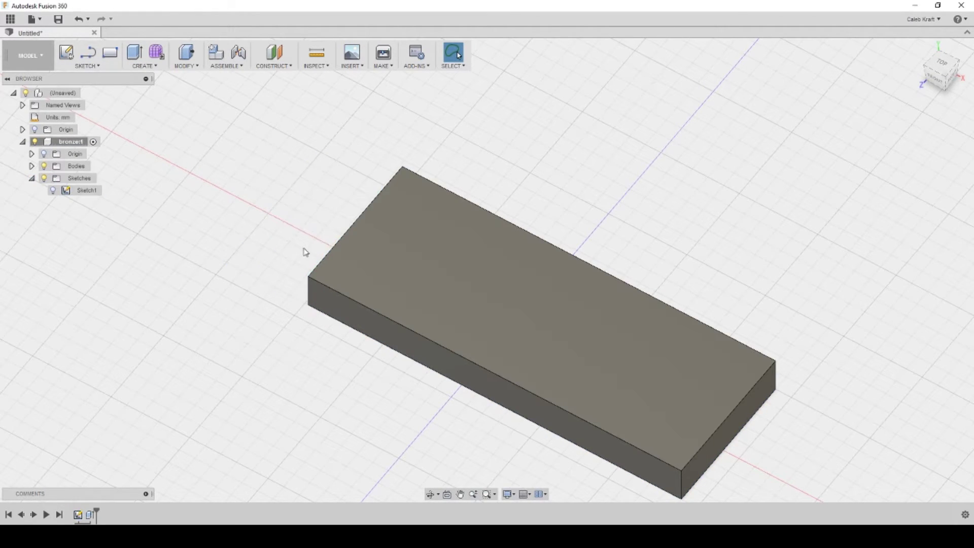
pyautogui.rightClick(282, 228)
pyautogui.click(319, 216)
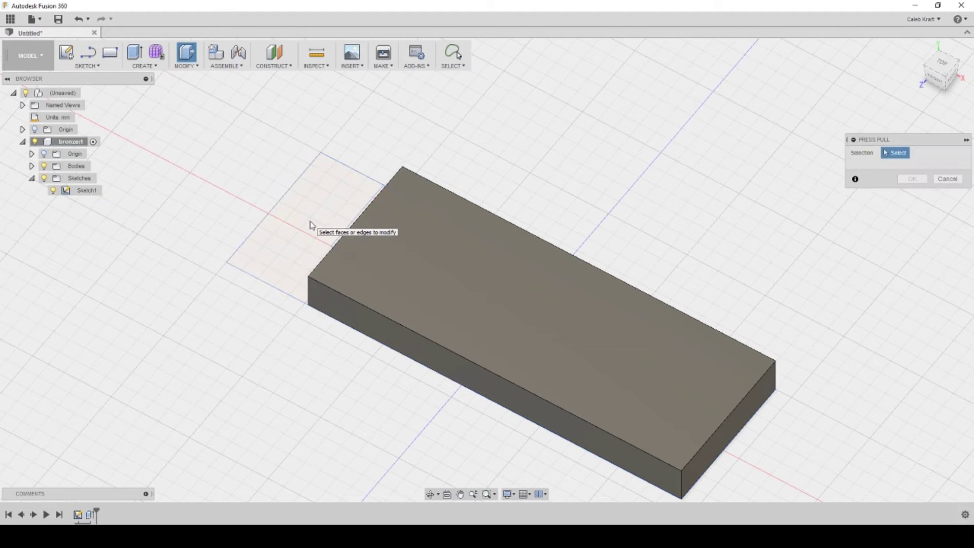
pyautogui.press('Escape')
# Step: Extrude the remaining L-shaped profile around the slot by 6 mm
pyautogui.moveTo(311, 320)
pyautogui.keyDown('shift'); pyautogui.mouseDown(button='middle')
pyautogui.moveTo(394, 315)
pyautogui.moveTo(374, 435)
pyautogui.mouseUp(button='middle'); pyautogui.keyUp('shift')
pyautogui.rightClick(373, 435)
pyautogui.click(390, 404)
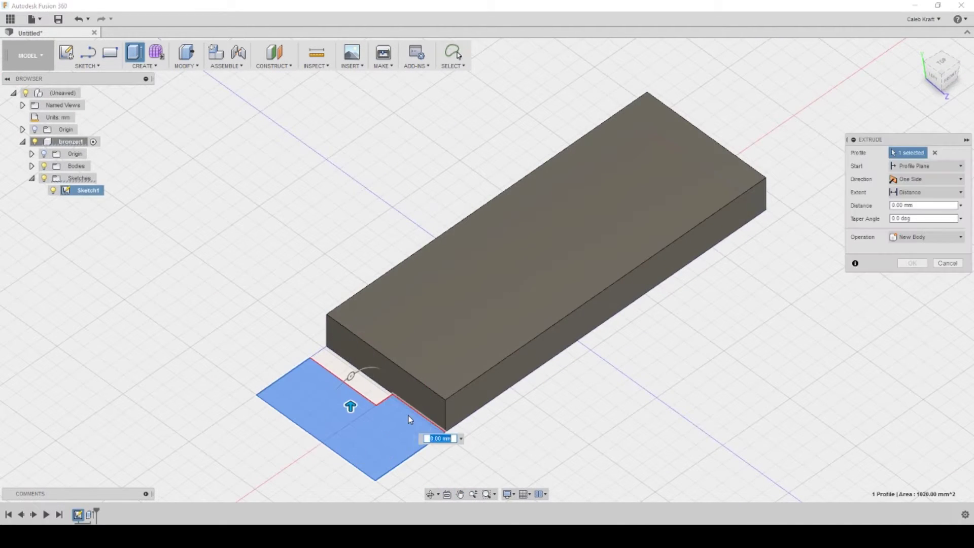
pyautogui.write('6')
pyautogui.press('Return')
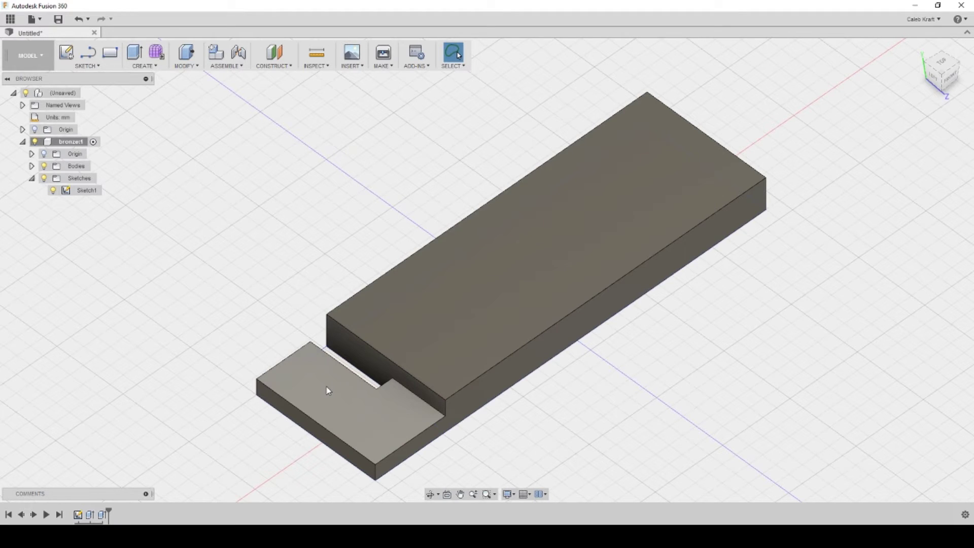
# Step: Sketch a rectangle on the thick block's upper face, inset slightly from all four edges, and finish the sketch
pyautogui.click(539, 240)
pyautogui.press('r')
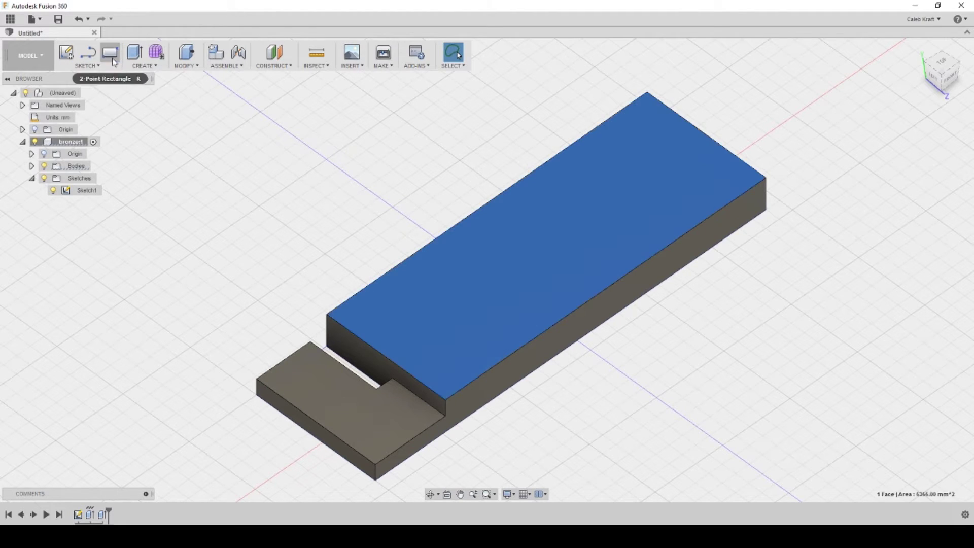
pyautogui.click(317, 288)
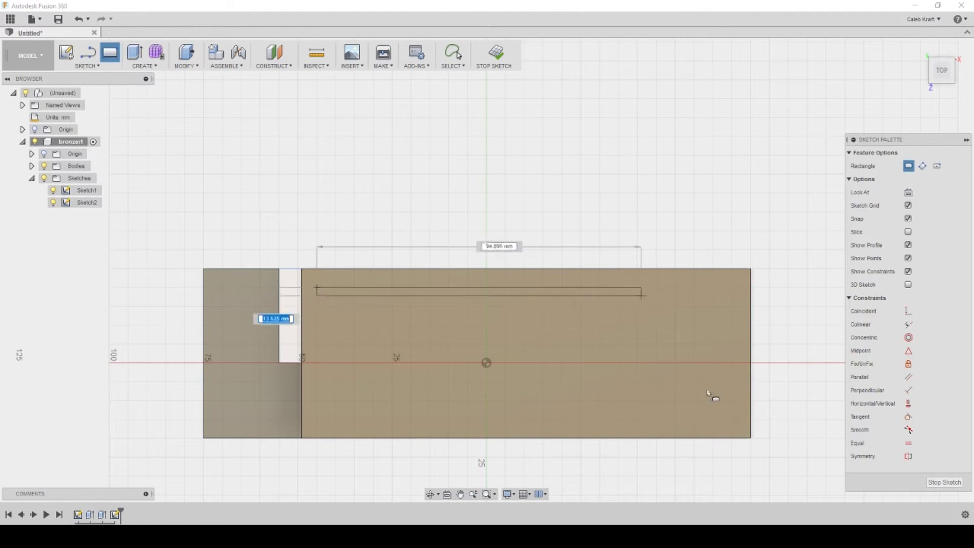
pyautogui.click(732, 420)
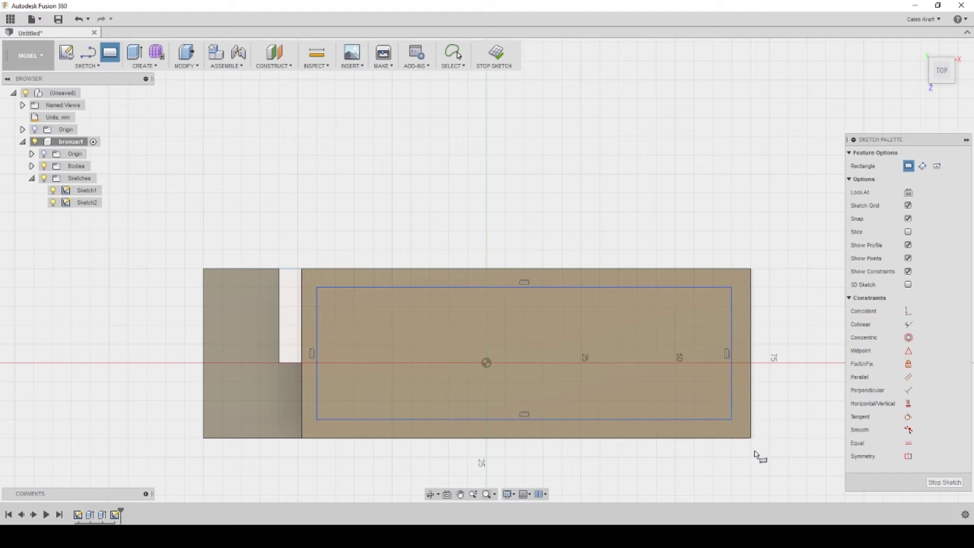
pyautogui.click(944, 482)
# Step: Cut the inset rectangle 7 mm deep into the thick block to form a pocket
pyautogui.rightClick(561, 265)
pyautogui.click(603, 253)
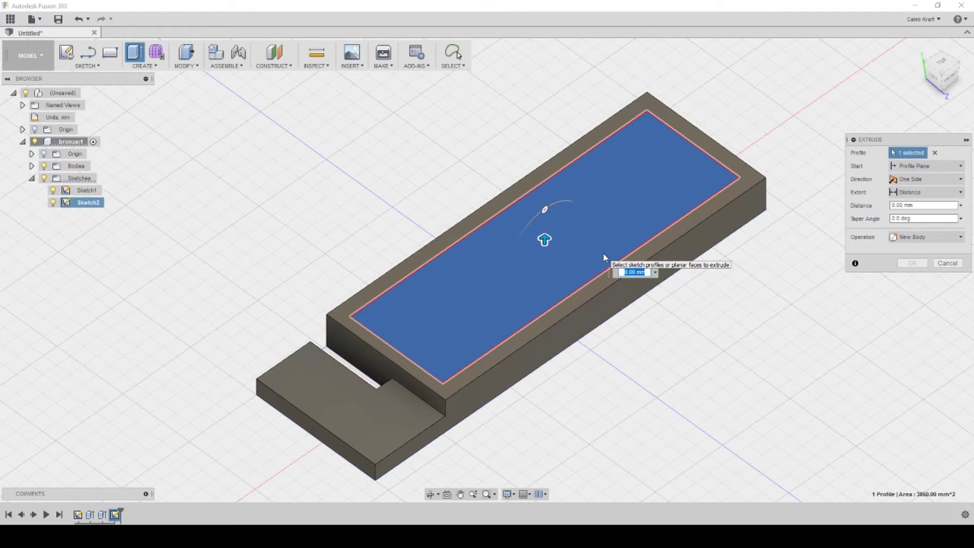
pyautogui.write('-3')
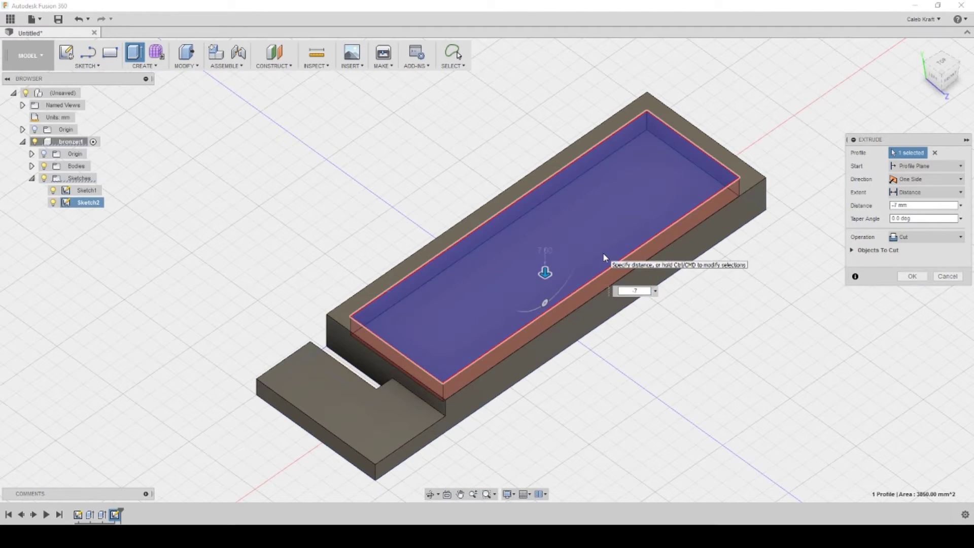
pyautogui.press('Return')
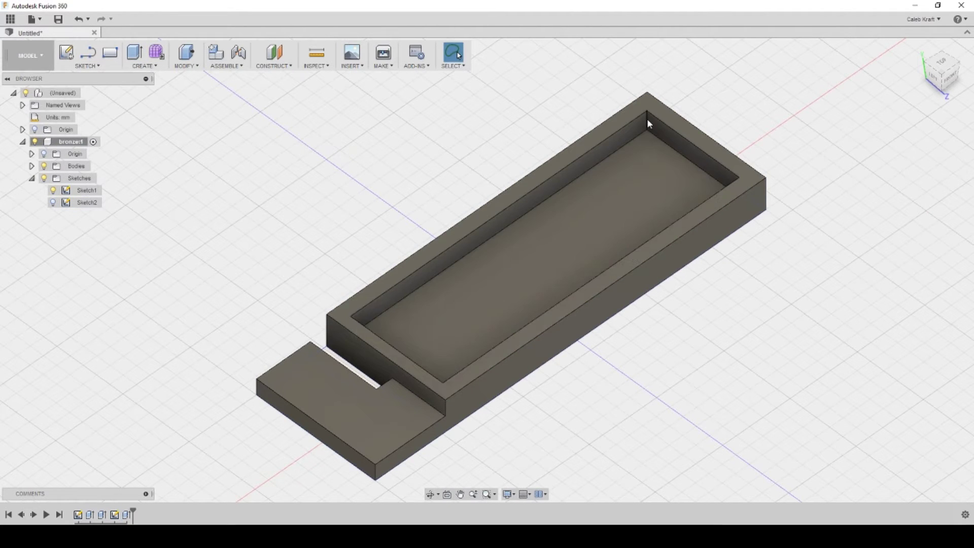
# Step: Fillet the pocket's vertical corner edges and floor edges together with a 5.50 mm radius
pyautogui.click(646, 118)
pyautogui.scroll(3, 649, 129)
pyautogui.keyDown('ctrl'); pyautogui.click(487, 239); pyautogui.keyUp('ctrl')
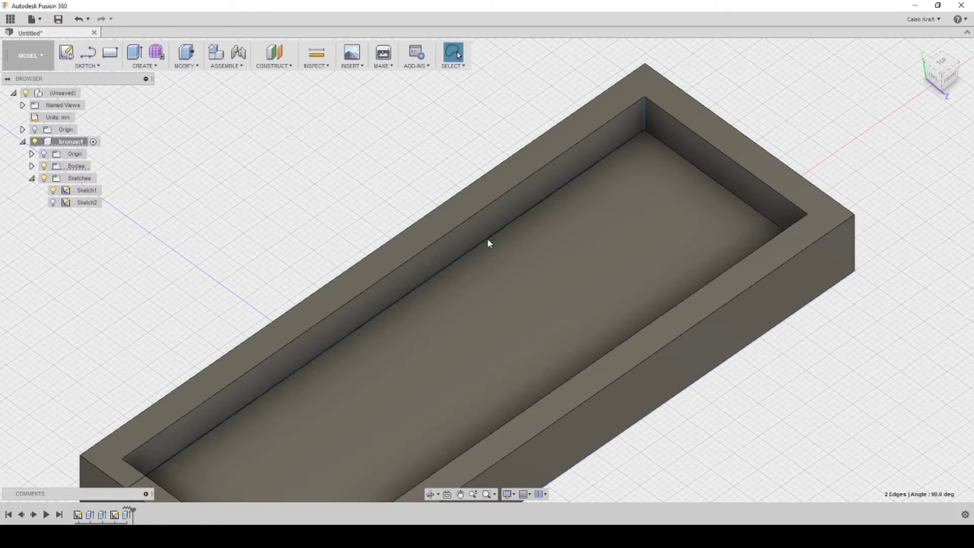
pyautogui.keyDown('shift'); pyautogui.moveTo(609, 261); pyautogui.dragTo(670, 243, button='middle'); pyautogui.keyUp('shift')
pyautogui.keyDown('ctrl'); pyautogui.click(558, 158); pyautogui.keyUp('ctrl')
pyautogui.keyDown('ctrl'); pyautogui.click(623, 126); pyautogui.keyUp('ctrl')
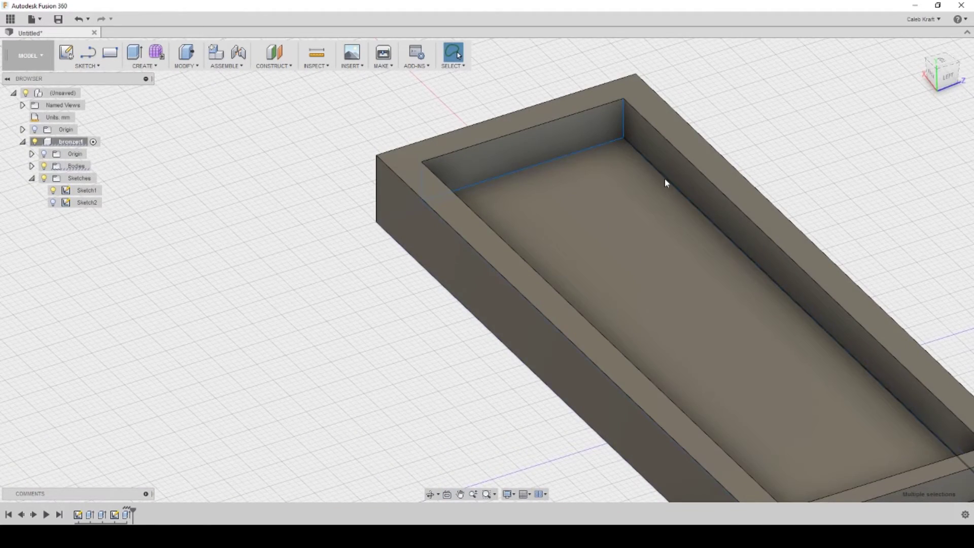
pyautogui.keyDown('shift'); pyautogui.moveTo(664, 178); pyautogui.dragTo(724, 245, button='middle'); pyautogui.keyUp('shift')
pyautogui.moveTo(673, 219); pyautogui.dragTo(359, 394, button='middle')
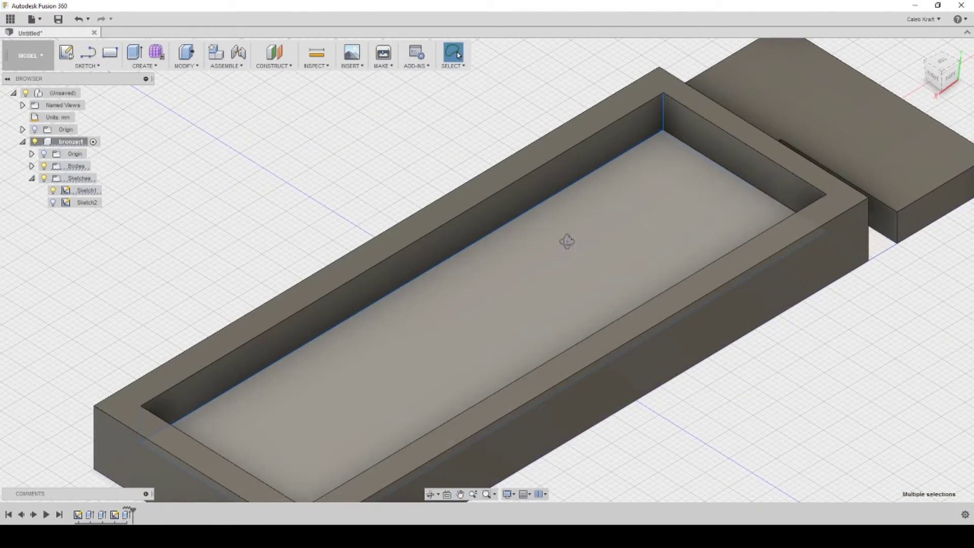
pyautogui.keyDown('shift'); pyautogui.moveTo(565, 239); pyautogui.dragTo(497, 201, button='middle'); pyautogui.keyUp('shift')
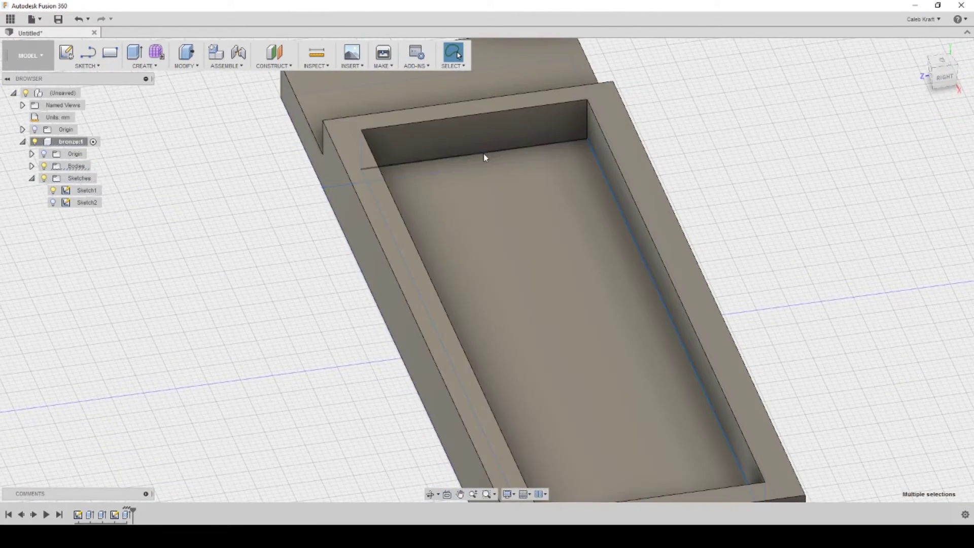
pyautogui.rightClick(569, 139)
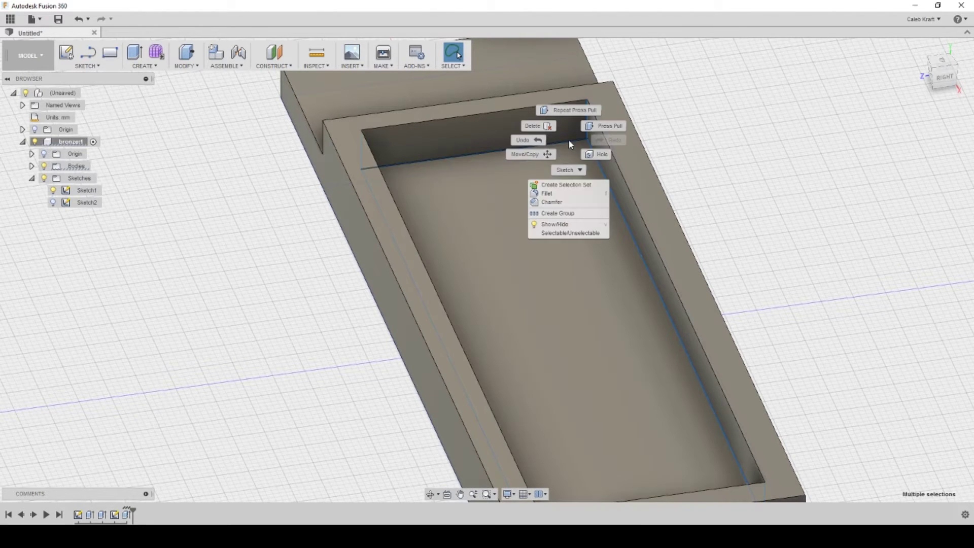
pyautogui.click(585, 133)
pyautogui.moveTo(578, 136)
pyautogui.mouseDown()
pyautogui.moveTo(570, 138)
pyautogui.moveTo(576, 132)
pyautogui.moveTo(580, 144)
pyautogui.mouseUp()
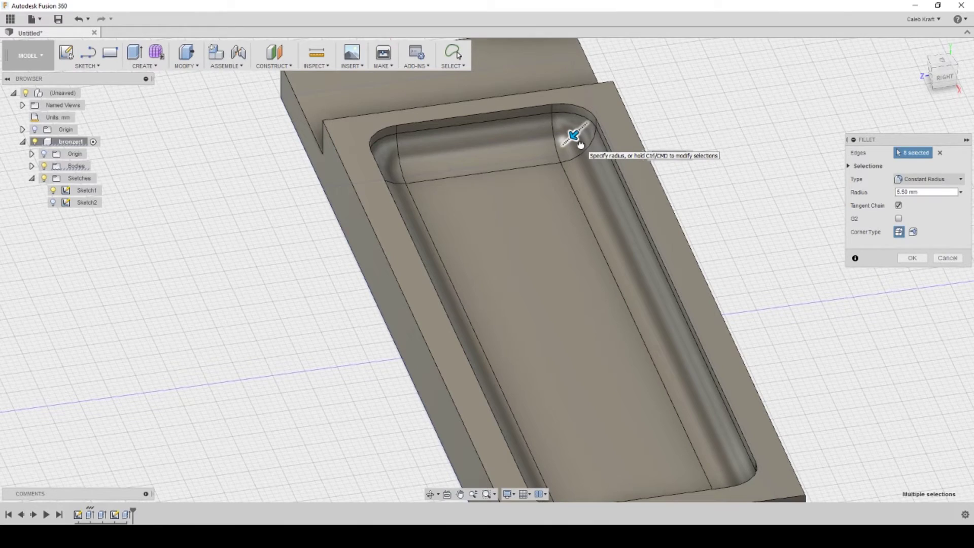
pyautogui.press('Return')
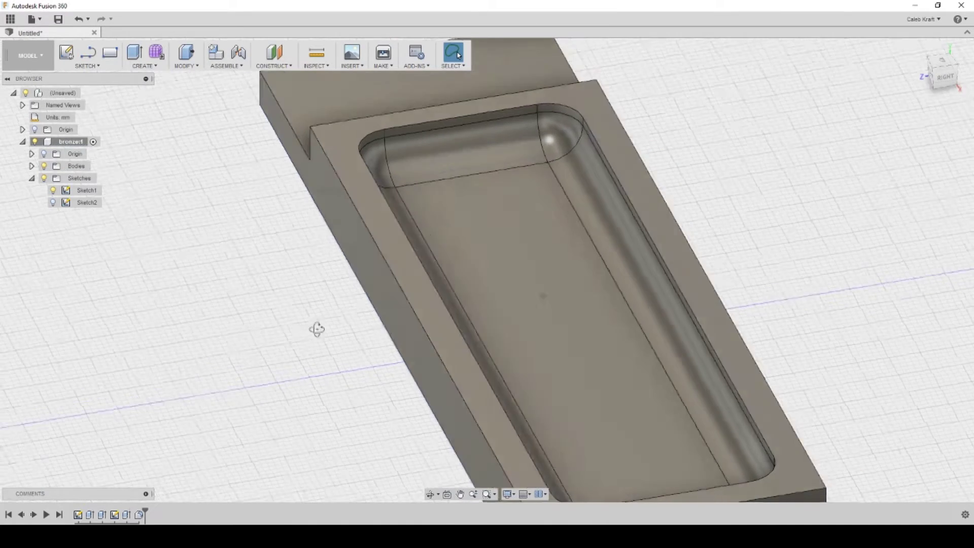
# Step: Fillet the four outer vertical corners of the stand, leaving the edge at the step between the thicknesses sharp
pyautogui.keyDown('shift'); pyautogui.moveTo(317, 327); pyautogui.dragTo(394, 323, button='middle'); pyautogui.keyUp('shift')
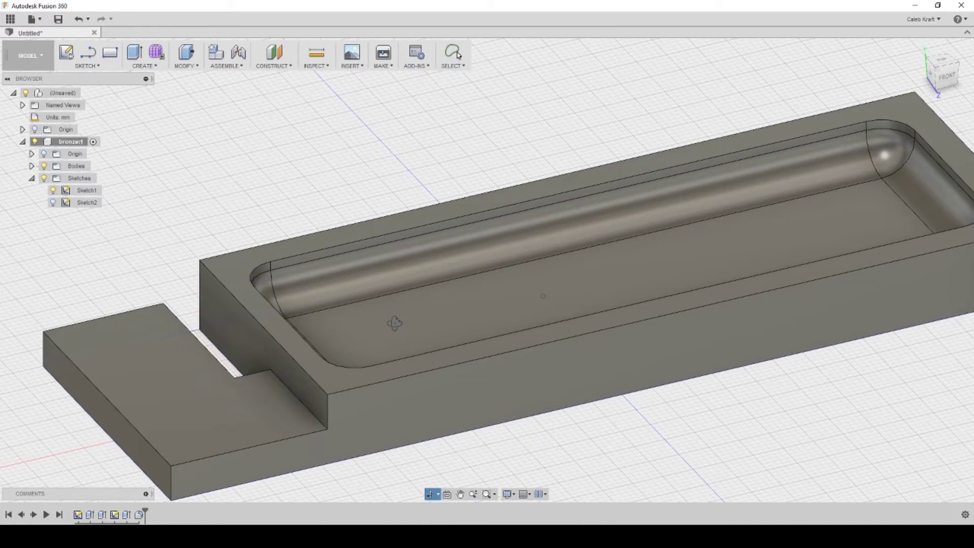
pyautogui.press('Escape')
pyautogui.click(327, 411)
pyautogui.keyDown('shift'); pyautogui.click(173, 482); pyautogui.keyUp('shift')
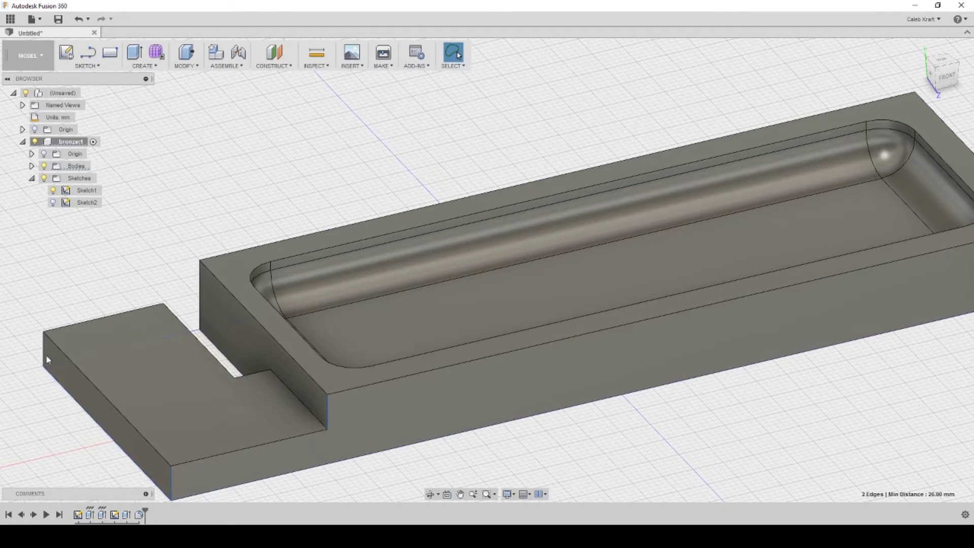
pyautogui.keyDown('shift'); pyautogui.click(45, 355); pyautogui.keyUp('shift')
pyautogui.keyDown('shift'); pyautogui.click(327, 411); pyautogui.keyUp('shift')
pyautogui.moveTo(634, 411); pyautogui.dragTo(568, 380, button='middle')
pyautogui.keyDown('shift'); pyautogui.moveTo(736, 366); pyautogui.dragTo(634, 377, button='middle'); pyautogui.keyUp('shift')
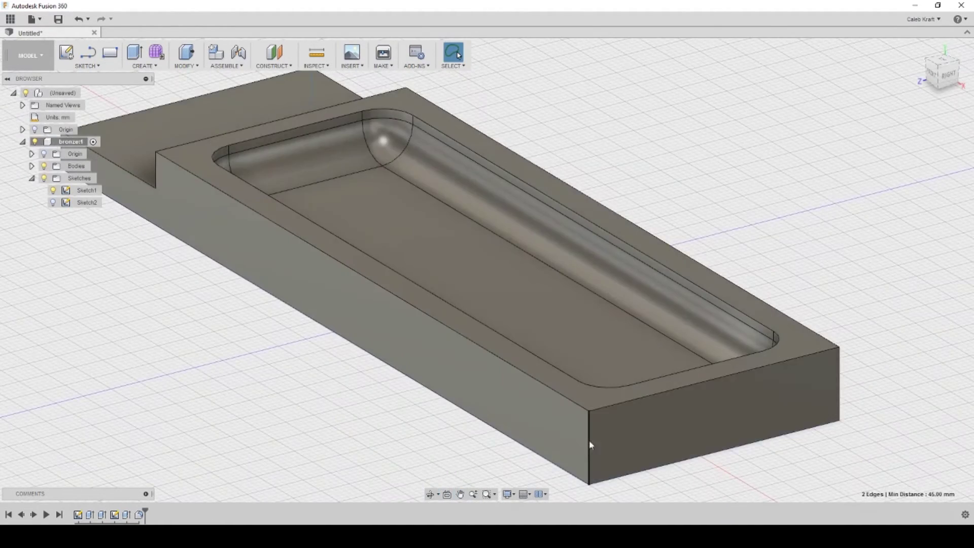
pyautogui.keyDown('shift'); pyautogui.click(589, 445); pyautogui.keyUp('shift')
pyautogui.keyDown('shift'); pyautogui.click(839, 397); pyautogui.keyUp('shift')
pyautogui.rightClick(837, 375)
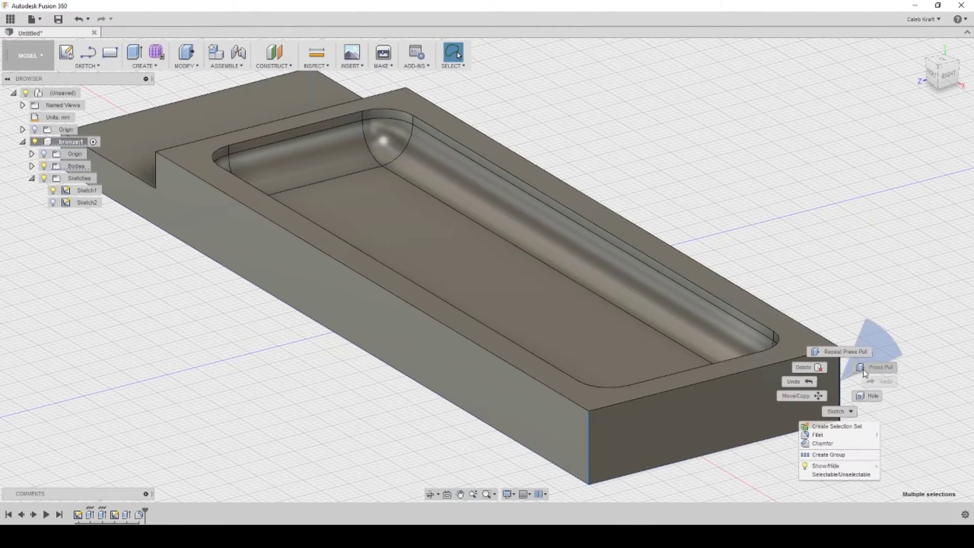
pyautogui.click(857, 373)
pyautogui.press('Return')
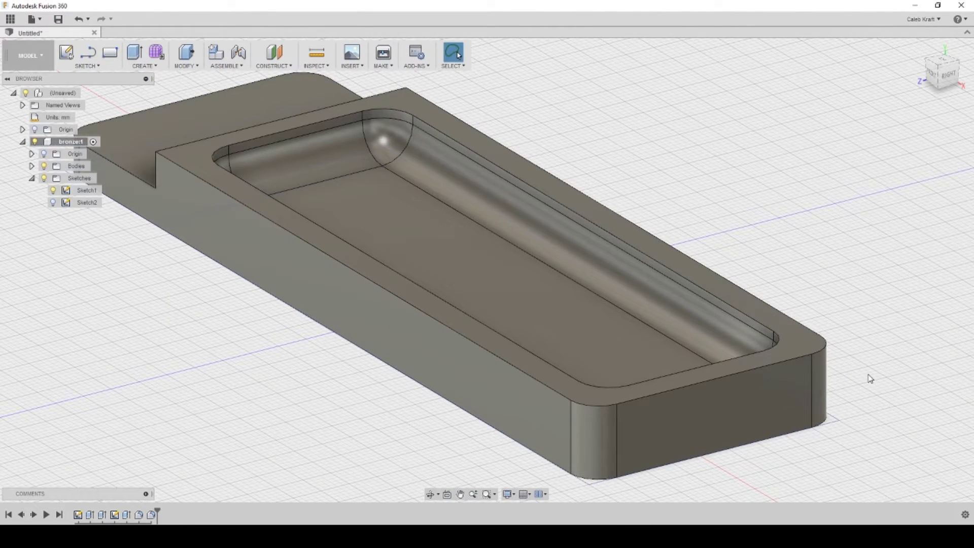
# Step: Sketch a rectangle 5 mm wide and 10 mm high on the thin L-shaped face, bordering the slot's inner end
pyautogui.moveTo(191, 318); pyautogui.dragTo(298, 297, button='middle')
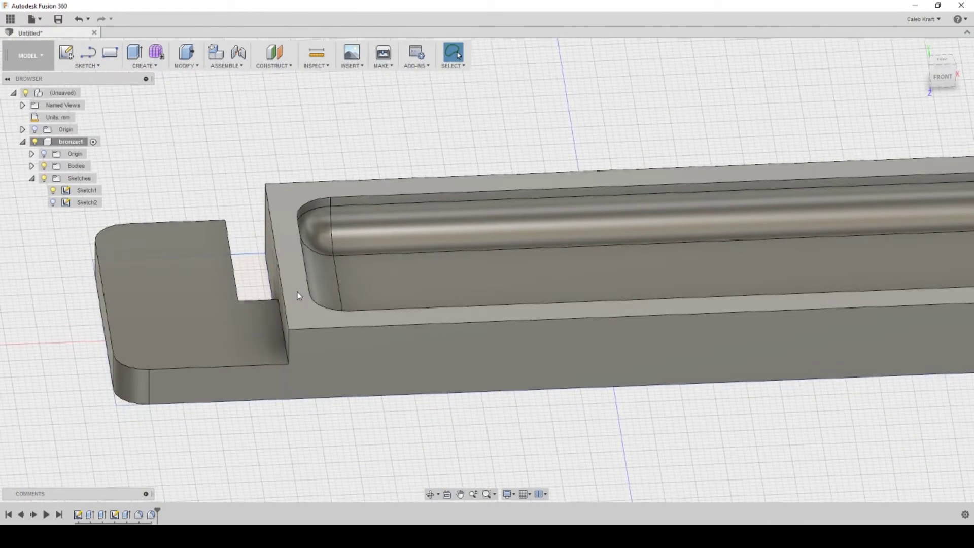
pyautogui.keyDown('shift'); pyautogui.moveTo(298, 295); pyautogui.dragTo(244, 335, button='middle'); pyautogui.keyUp('shift')
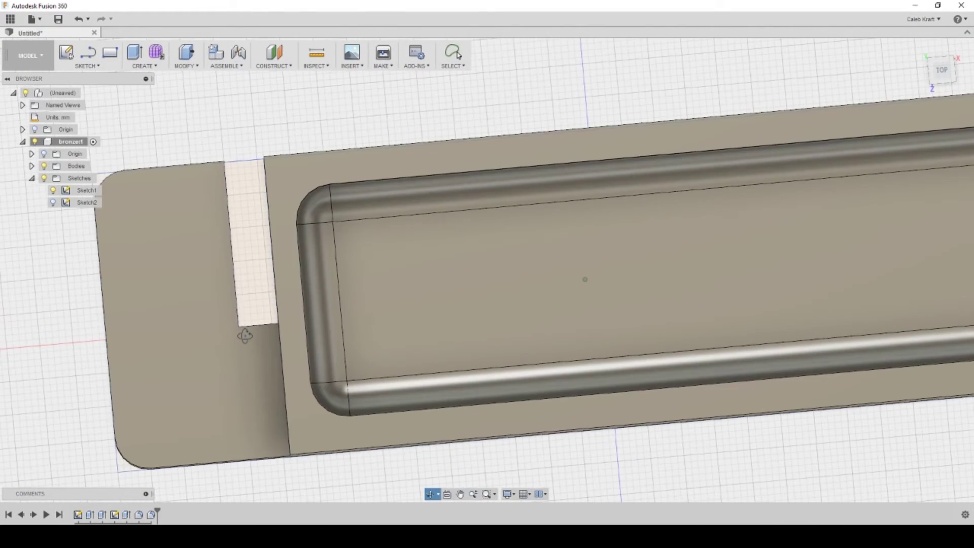
pyautogui.click(244, 335)
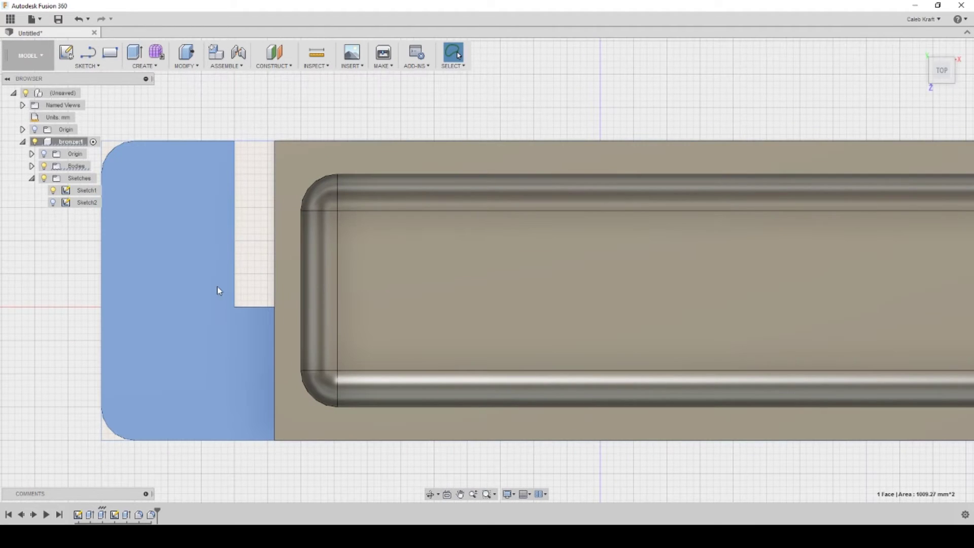
pyautogui.click(110, 53)
pyautogui.moveTo(418, 401)
pyautogui.mouseDown(button='middle')
pyautogui.moveTo(321, 289)
pyautogui.moveTo(330, 284)
pyautogui.mouseUp(button='middle')
pyautogui.click(356, 273)
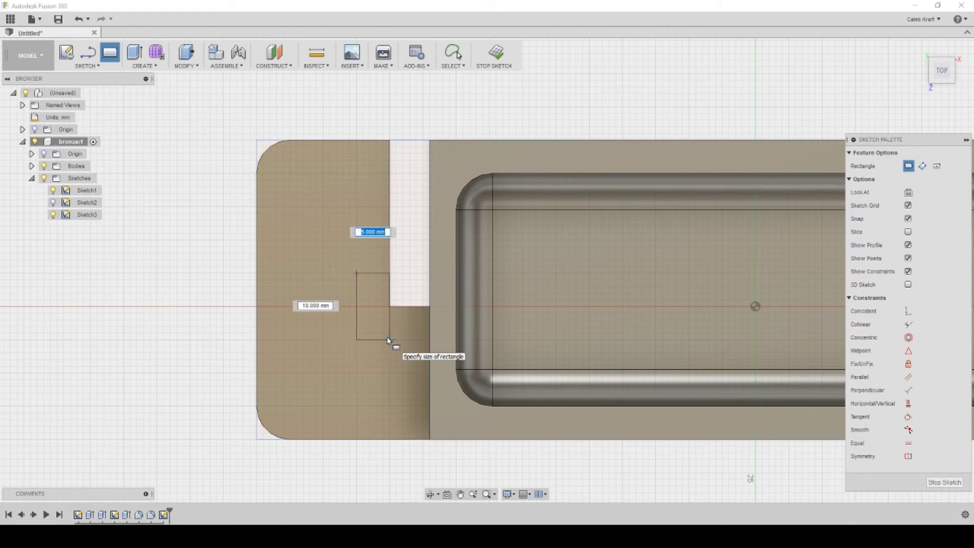
pyautogui.press('Return')
pyautogui.press('Escape')
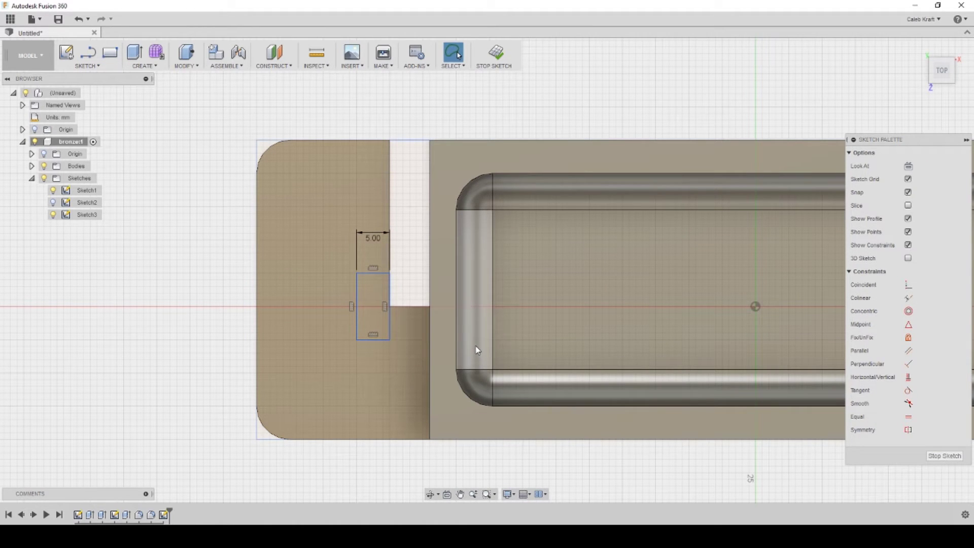
# Step: Cut the small rectangle at the slot's inner end through the thin plate with Extrude
pyautogui.click(376, 333)
pyautogui.write('e')
pyautogui.write('-5')
pyautogui.press('Return')
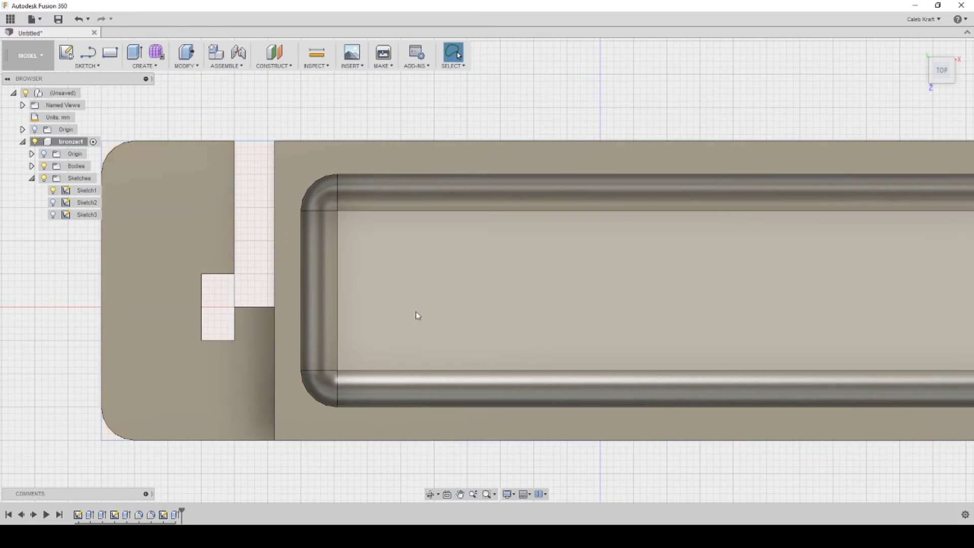
# Step: Fillet the vertical edges of the small cutout at the slot's inner end with a 1 mm radius
pyautogui.keyDown('shift'); pyautogui.moveTo(222, 330); pyautogui.dragTo(215, 315, button='middle'); pyautogui.keyUp('shift')
pyautogui.keyDown('shift'); pyautogui.moveTo(254, 254); pyautogui.dragTo(245, 159, button='middle'); pyautogui.keyUp('shift')
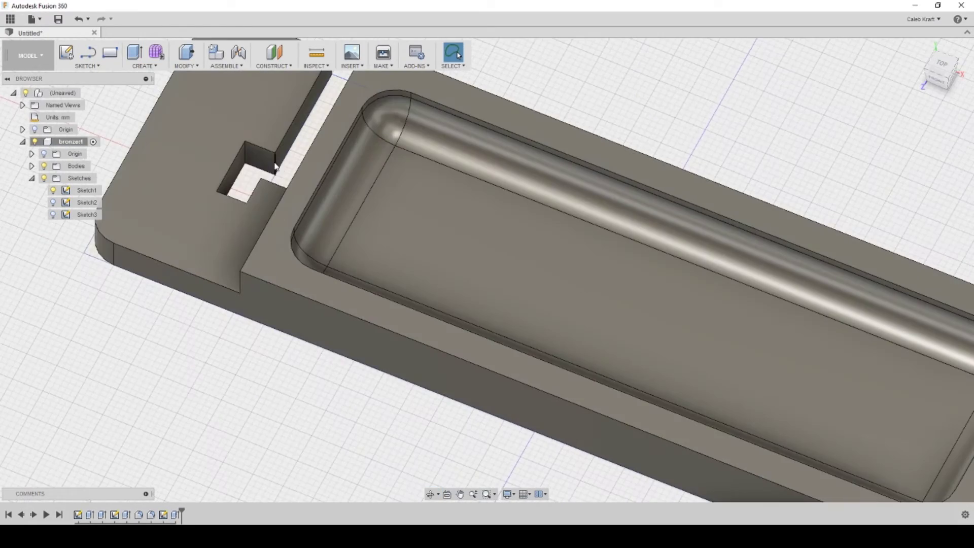
pyautogui.keyDown('shift'); pyautogui.moveTo(249, 196); pyautogui.dragTo(933, 330, button='middle'); pyautogui.keyUp('shift')
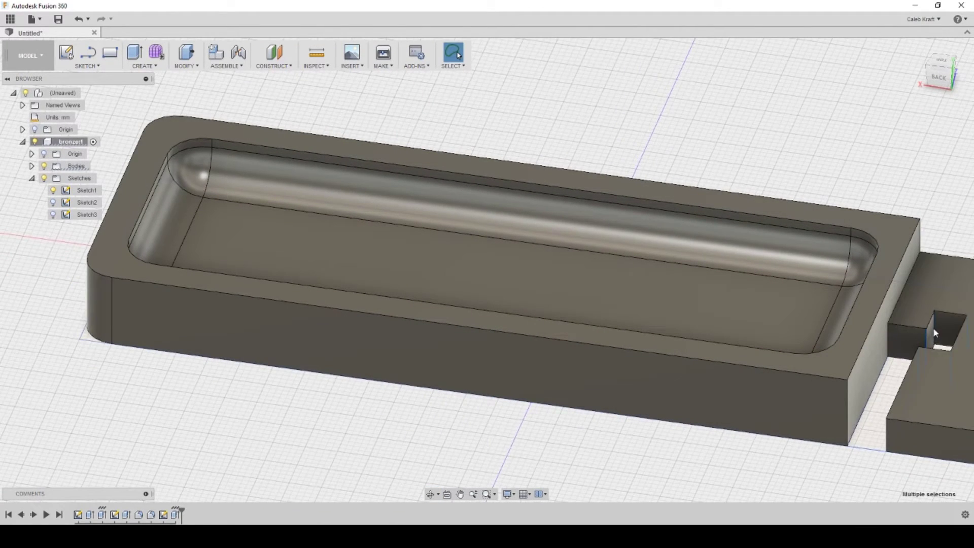
pyautogui.press('f')
pyautogui.write('1')
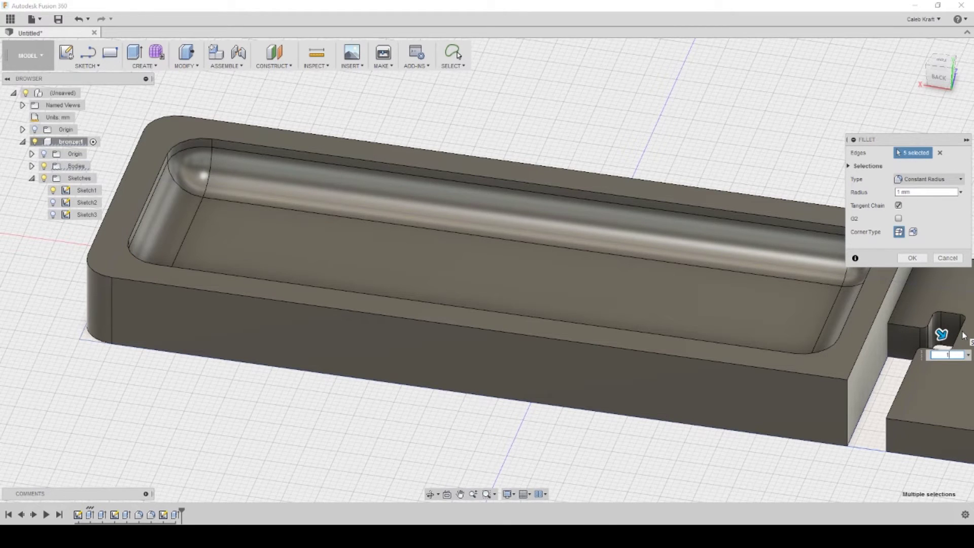
pyautogui.press('Return')
pyautogui.moveTo(871, 410); pyautogui.dragTo(643, 395, button='middle')
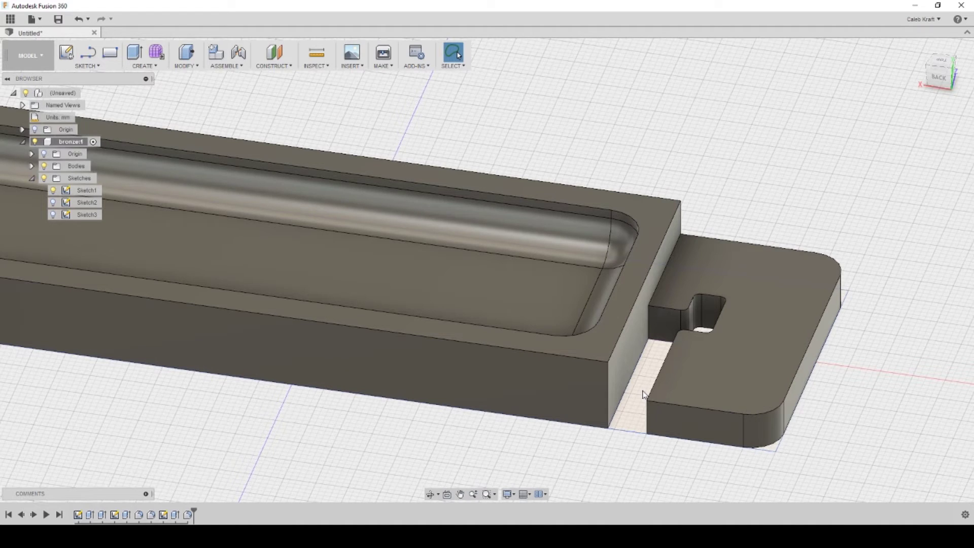
# Step: Undo the cutout's fillet and the cut to return to editing the small rectangle's sketch
pyautogui.hotkey('ctrl', 'z')
pyautogui.hotkey('ctrl', 'z')
pyautogui.scroll(-2, 503, 426)
# Step: Set the small rectangle's width to 10 mm and dimension its height as 20 mm
pyautogui.click(475, 422)
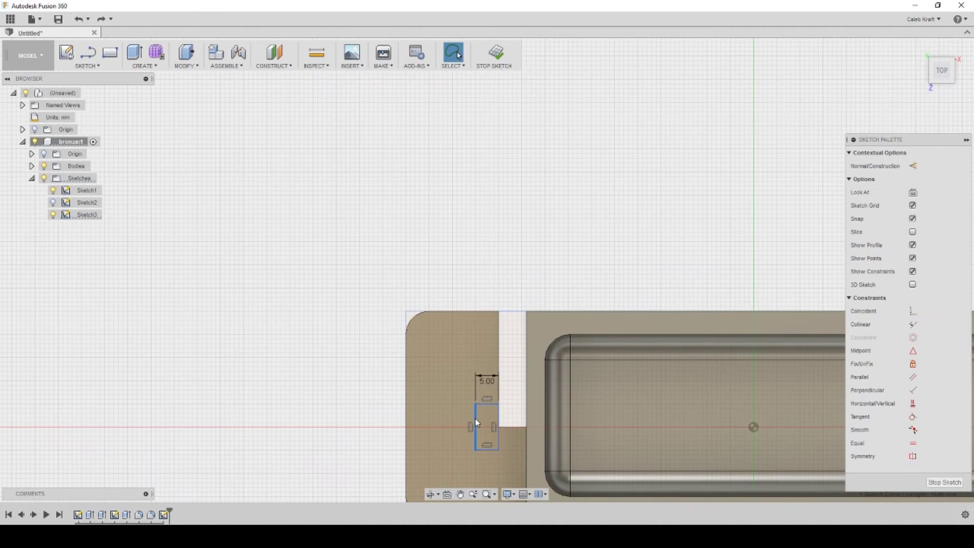
pyautogui.doubleClick(487, 381)
pyautogui.write('10')
pyautogui.press('Return')
pyautogui.press('d')
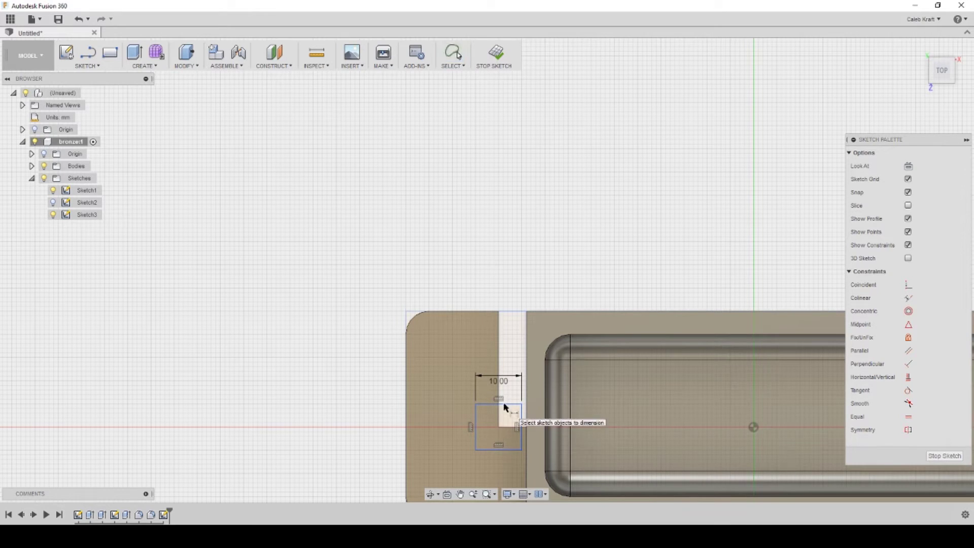
pyautogui.click(501, 449)
pyautogui.click(501, 404)
pyautogui.click(447, 426)
pyautogui.write('20')
pyautogui.press('Return')
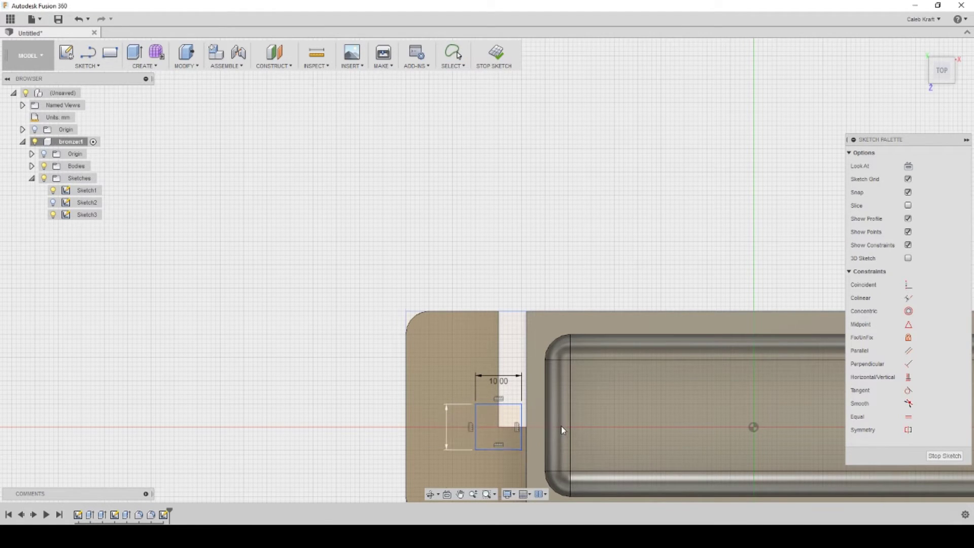
# Step: Move the rectangle about 5 mm toward the thin end and 4.5 mm toward the slot's open side, aligning it with the slot's outer edge
pyautogui.moveTo(310, 336); pyautogui.dragTo(243, 270, button='middle')
pyautogui.rightClick(447, 337)
pyautogui.click(421, 359)
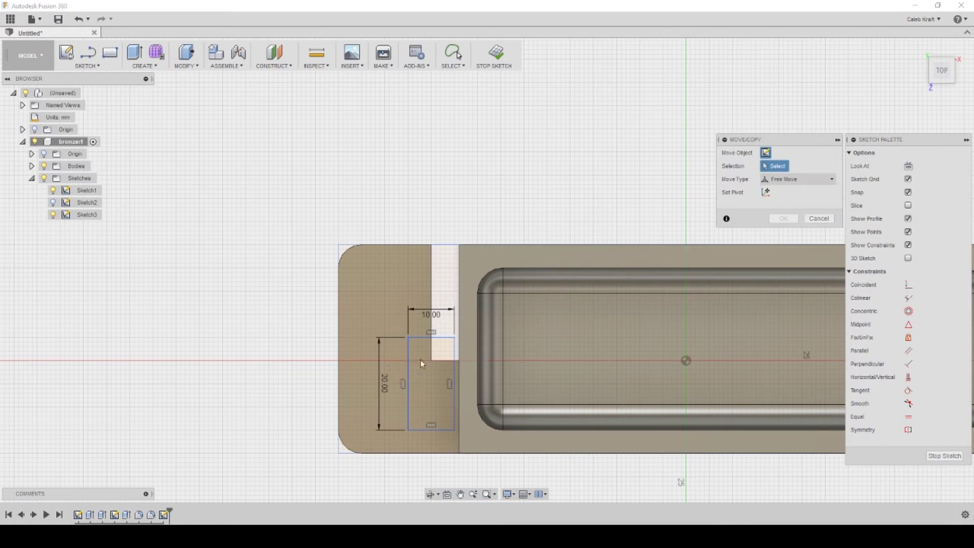
pyautogui.click(408, 337)
pyautogui.moveTo(395, 349); pyautogui.dragTo(372, 327)
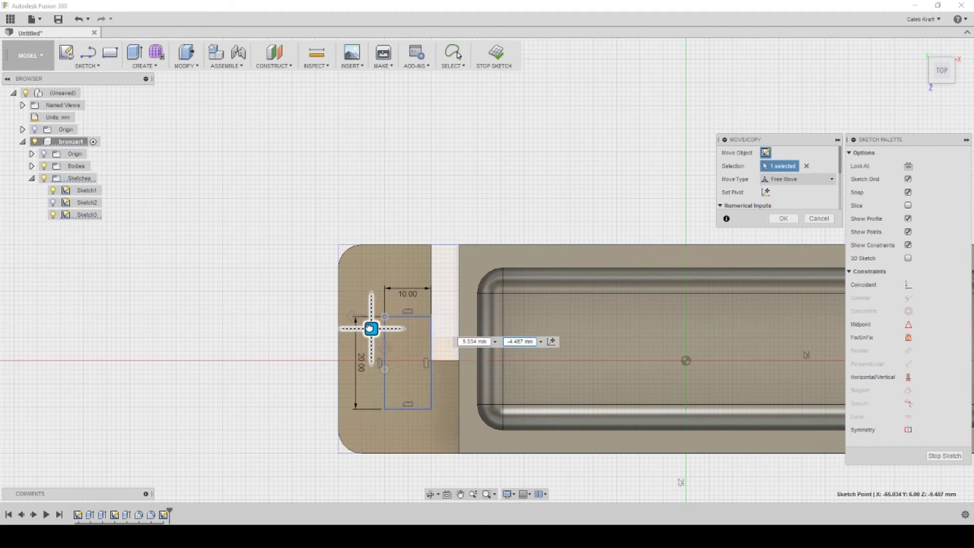
pyautogui.press('Return')
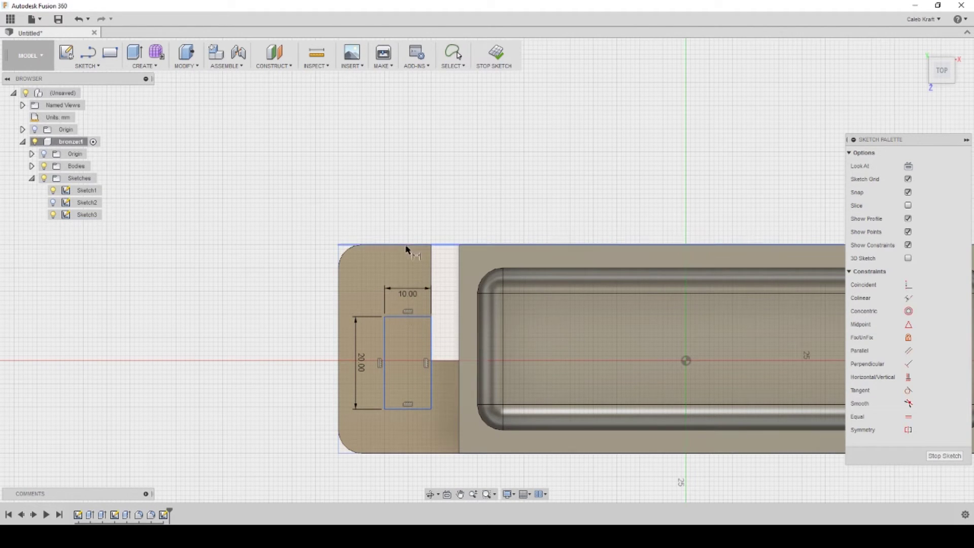
# Step: Dimension the small rectangle's edge 12.5 mm from the body's long edge on the slot's open side
pyautogui.click(409, 245)
pyautogui.click(408, 317)
pyautogui.click(311, 282)
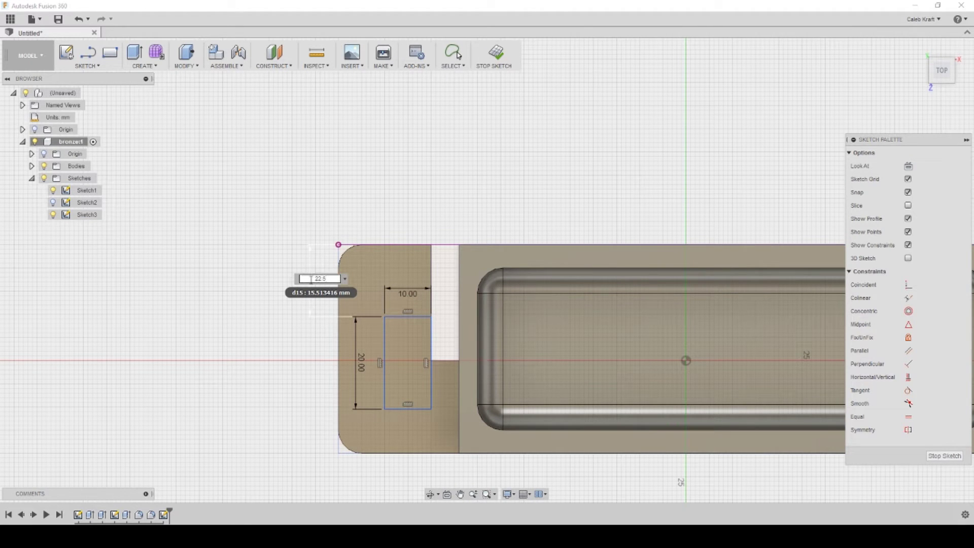
pyautogui.write('12.5')
pyautogui.press('Return')
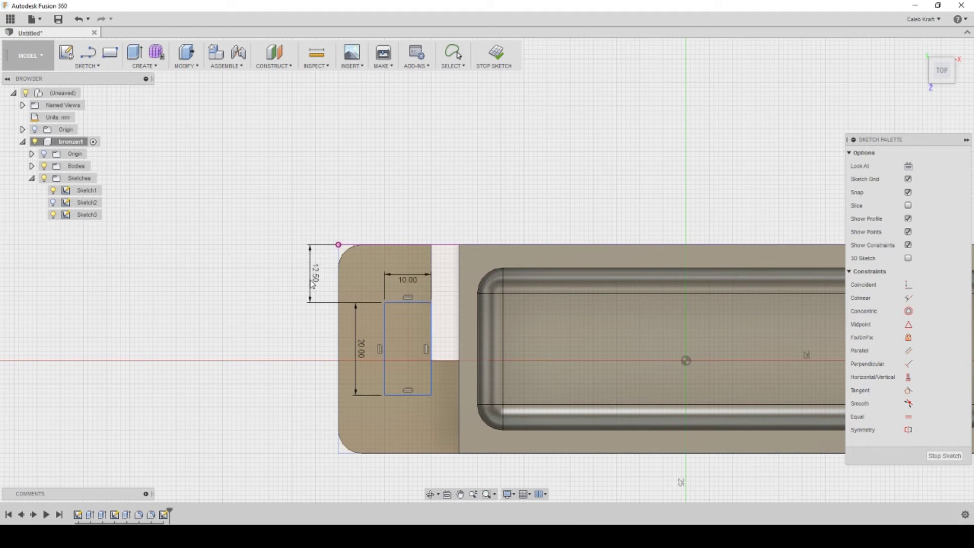
pyautogui.doubleClick(315, 282)
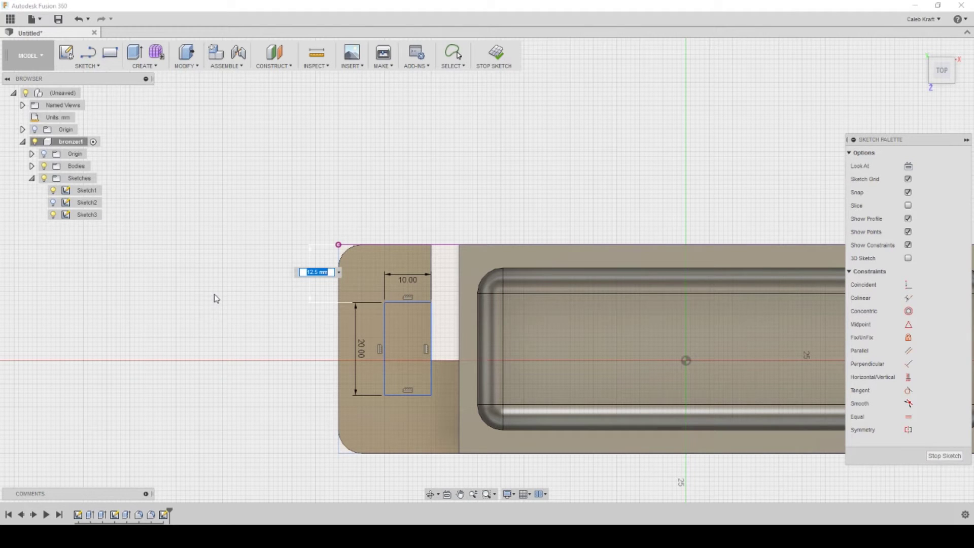
pyautogui.press('Return')
pyautogui.press('Escape')
# Step: Try to cut the small rectangle through the thin end with a -20 mm extrusion
pyautogui.rightClick(415, 343)
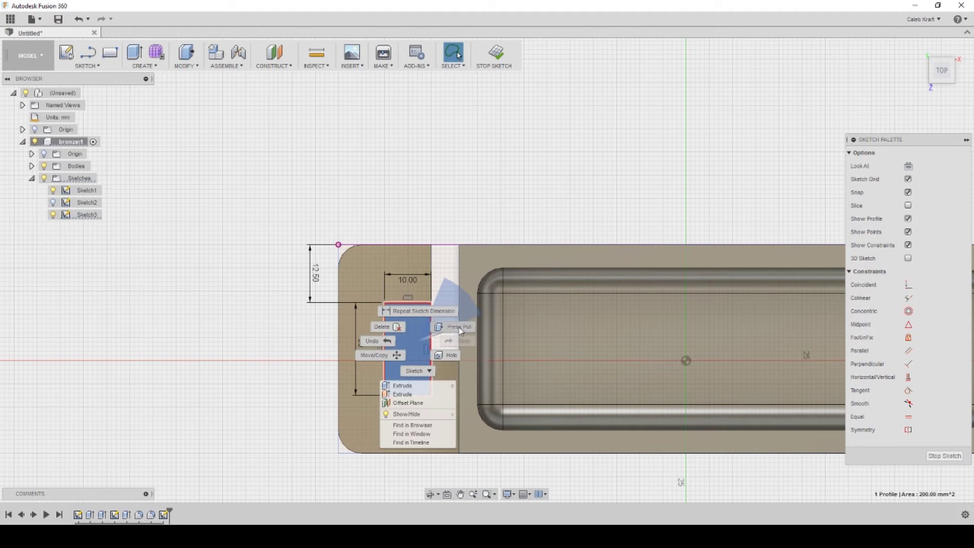
pyautogui.write('e-20')
pyautogui.press('Return')
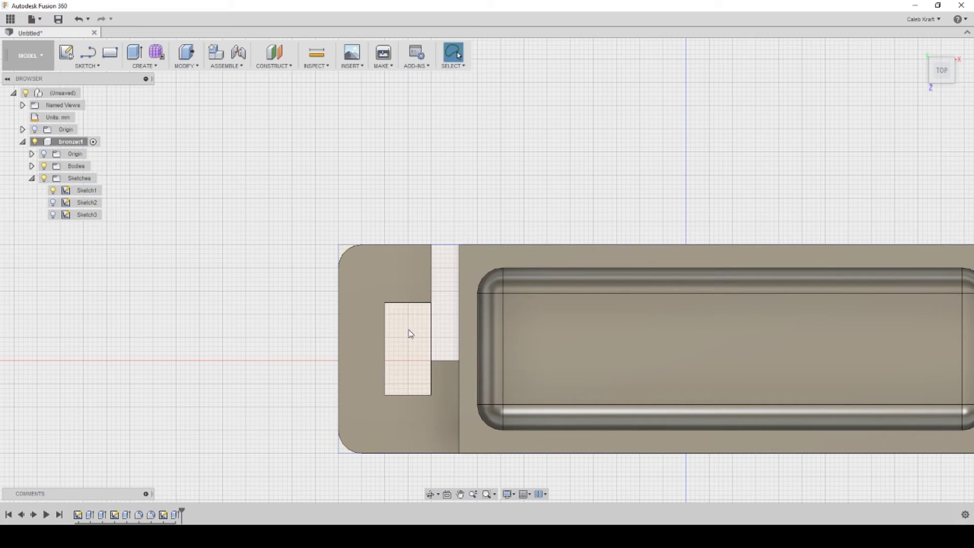
pyautogui.hotkey('ctrl', 'z')
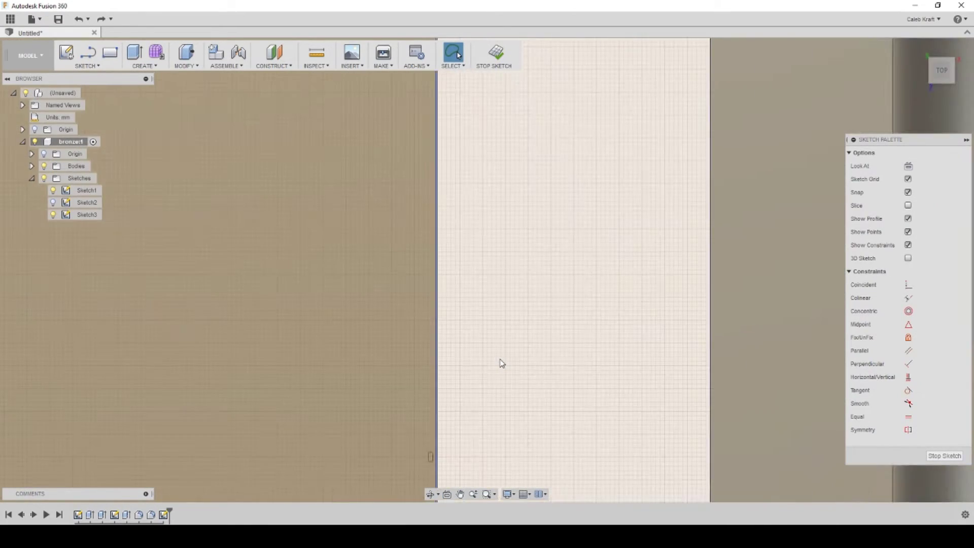
# Step: Make the small rectangle's side collinear with the slot's outer edge and finish the sketch
pyautogui.click(476, 246)
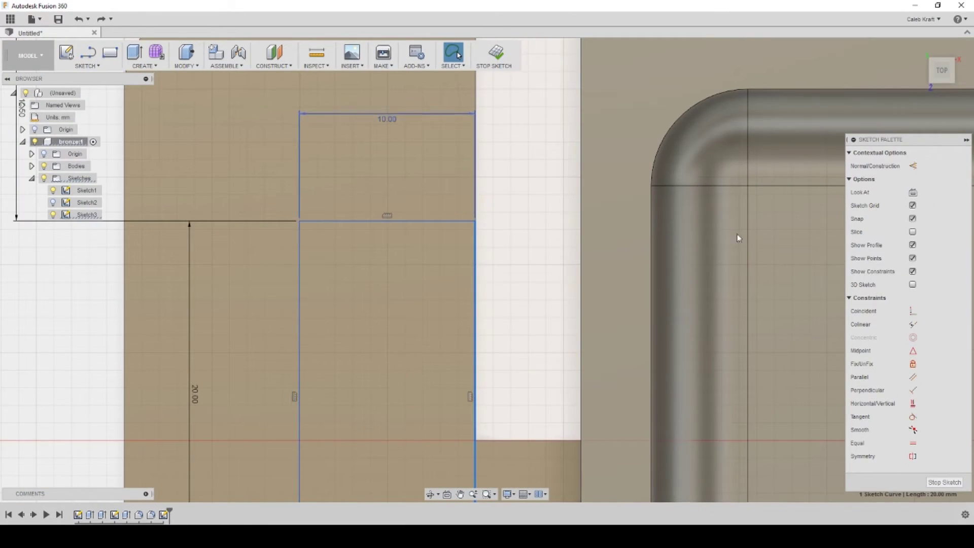
pyautogui.click(912, 324)
pyautogui.click(475, 212)
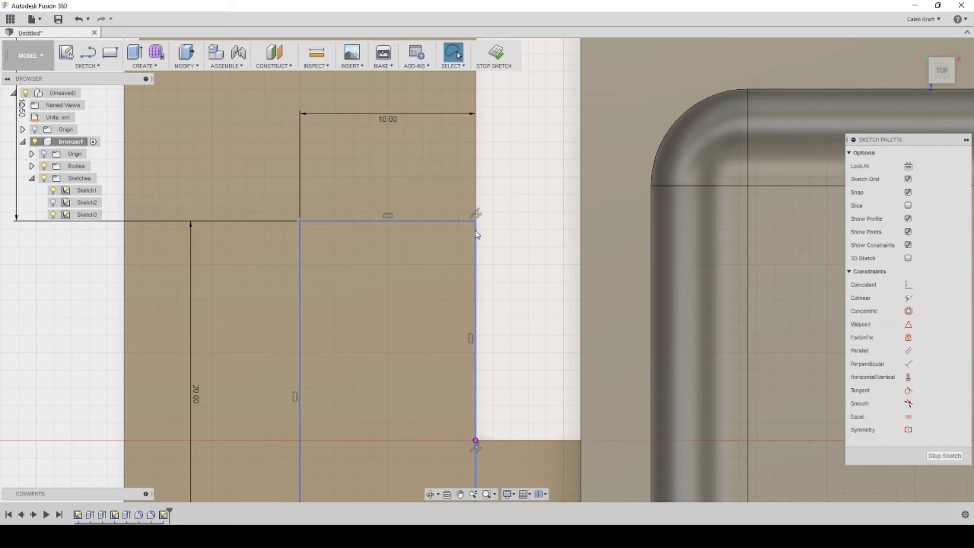
pyautogui.scroll(5, 473, 234)
pyautogui.click(944, 455)
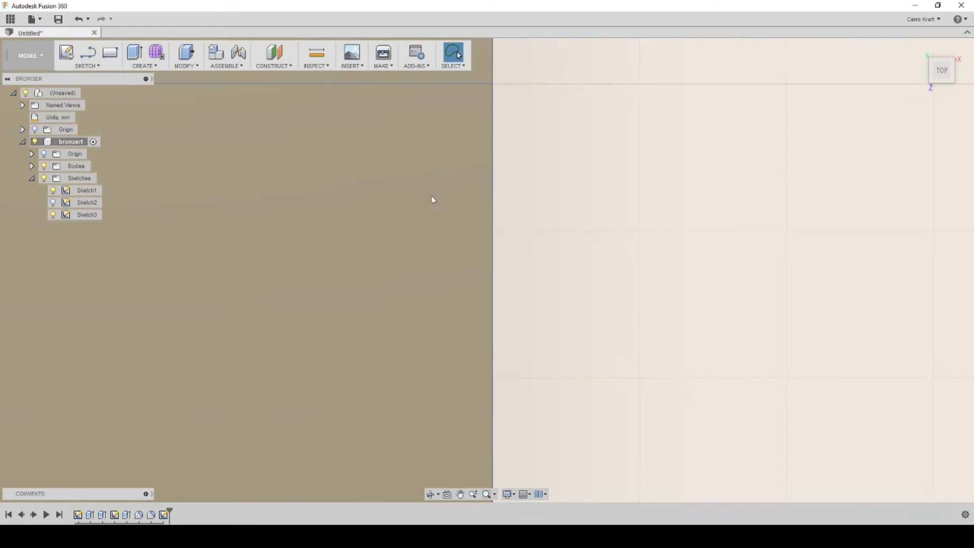
# Step: Cut the small rectangle 6 mm down through the thin end
pyautogui.rightClick(395, 187)
pyautogui.click(431, 174)
pyautogui.write('-6')
pyautogui.press('Return')
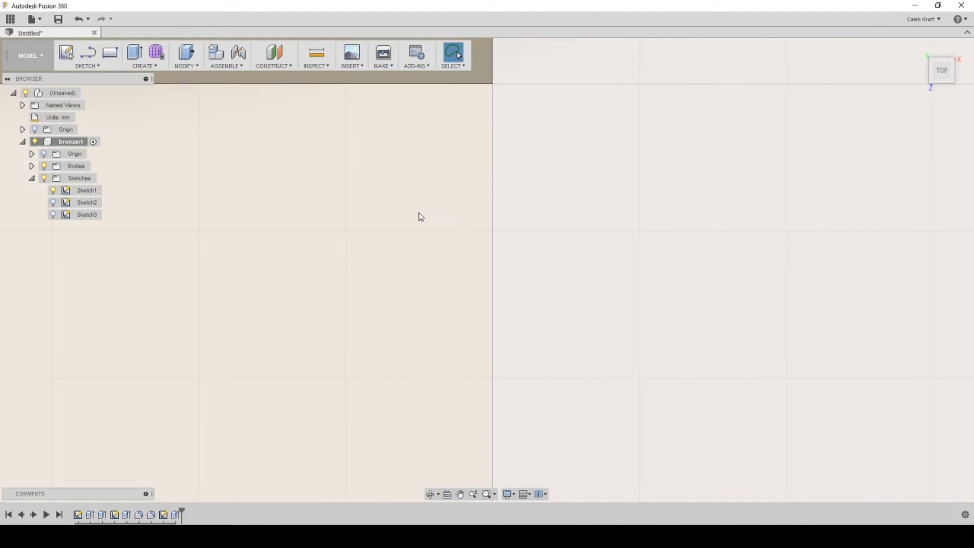
# Step: Fillet the two vertical corner edges on the cutout's side away from the slot with a 1 mm radius
pyautogui.scroll(-5, 419, 215)
pyautogui.keyDown('shift'); pyautogui.moveTo(486, 322); pyautogui.dragTo(407, 300, button='middle'); pyautogui.keyUp('shift')
pyautogui.scroll(-3, 395, 288)
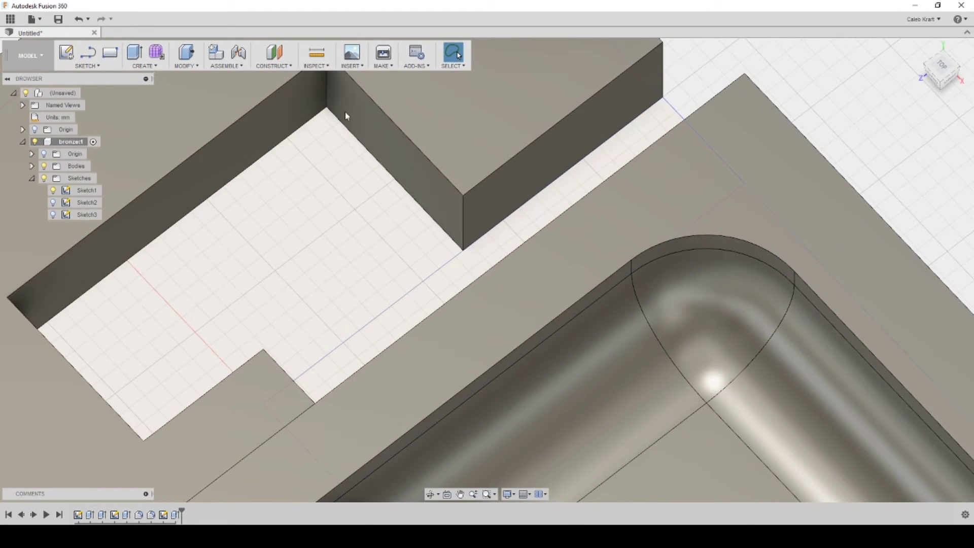
pyautogui.keyDown('shift'); pyautogui.moveTo(89, 245); pyautogui.dragTo(96, 284, button='middle'); pyautogui.keyUp('shift')
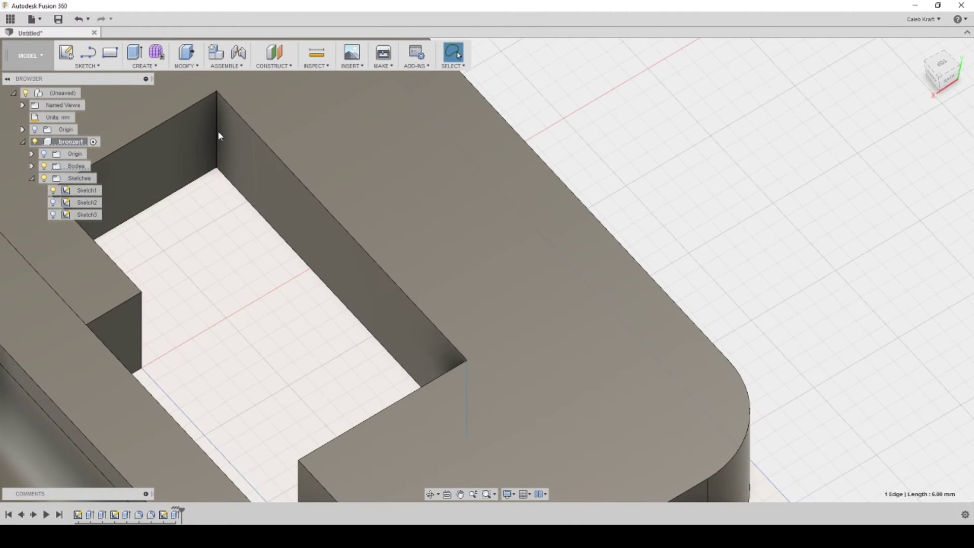
pyautogui.keyDown('ctrl'); pyautogui.click(218, 131); pyautogui.keyUp('ctrl')
pyautogui.rightClick(218, 131)
pyautogui.click(256, 116)
pyautogui.write('1')
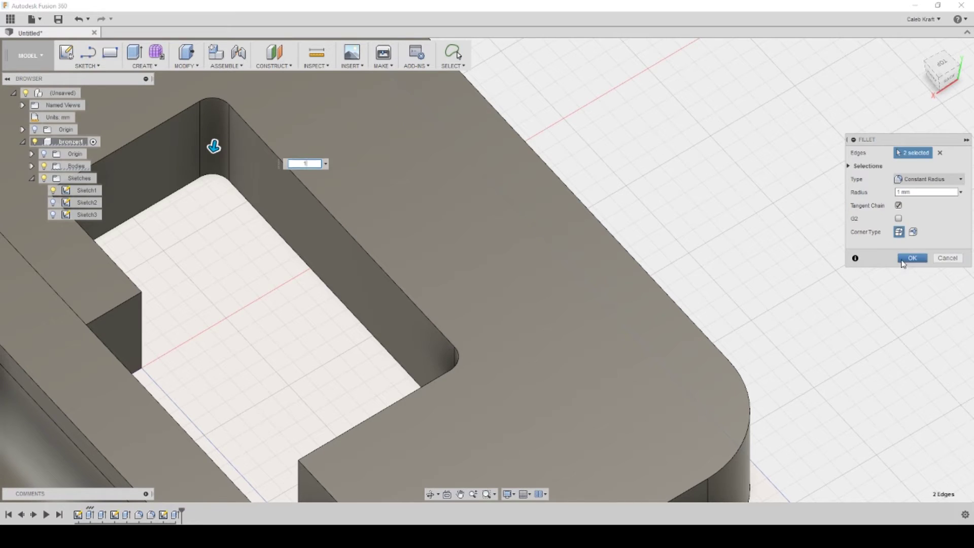
pyautogui.click(912, 258)
# Step: Add the Bronze - Polished metal appearance from the library to the design and close the appearance settings
pyautogui.scroll(-10, 217, 260)
pyautogui.rightClick(182, 287)
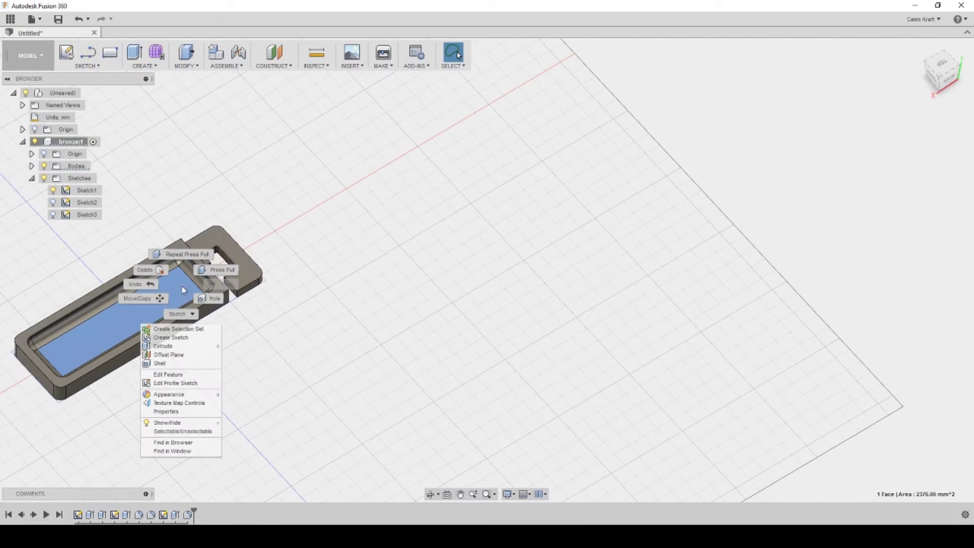
pyautogui.click(185, 393)
pyautogui.click(812, 288)
pyautogui.click(776, 357)
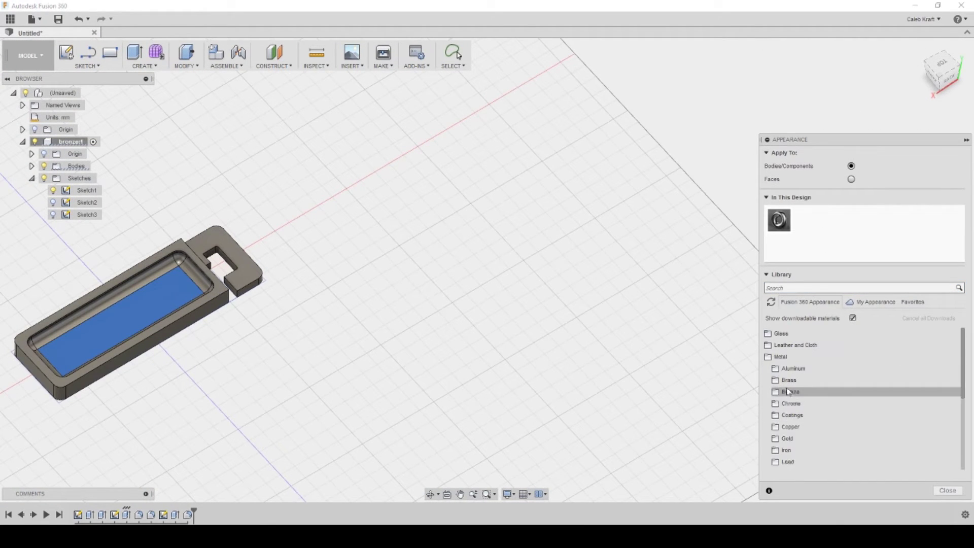
pyautogui.click(789, 391)
pyautogui.moveTo(834, 439); pyautogui.dragTo(822, 225)
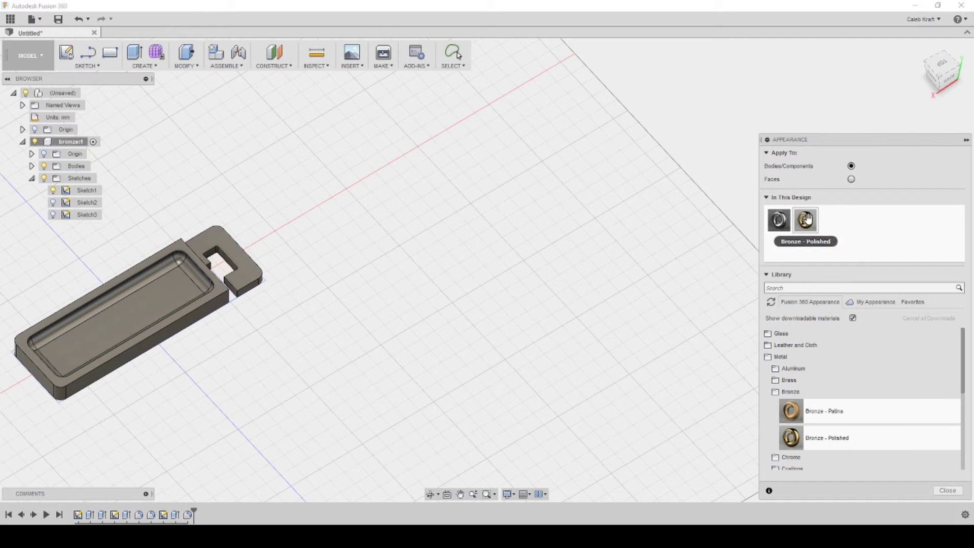
pyautogui.click(948, 490)
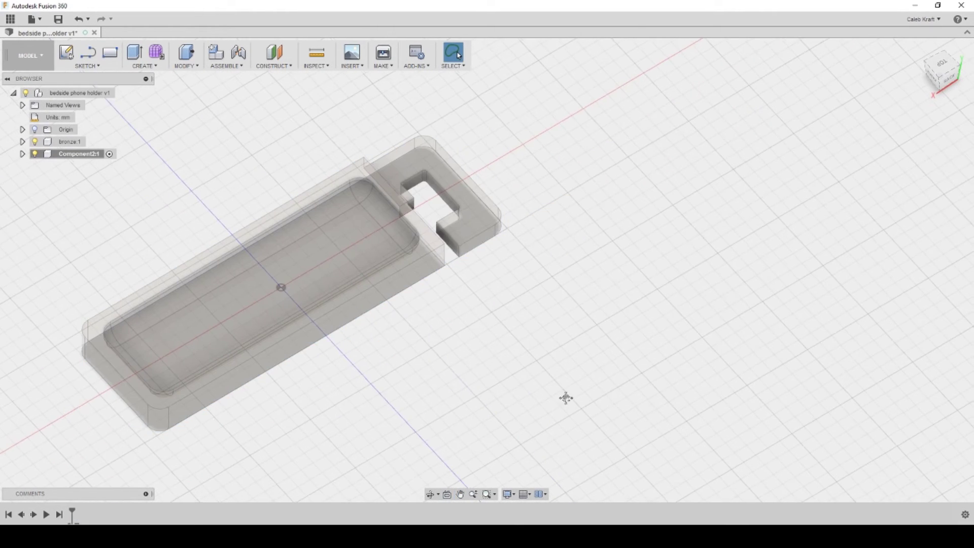
# Step: Sketch a 75 × 75 mm square in the end-view plane, starting on the horizontal axis about 50 mm from the origin
pyautogui.keyDown('shift'); pyautogui.moveTo(566, 398); pyautogui.dragTo(456, 355, button='middle'); pyautogui.keyUp('shift')
pyautogui.click(109, 53)
pyautogui.click(328, 259)
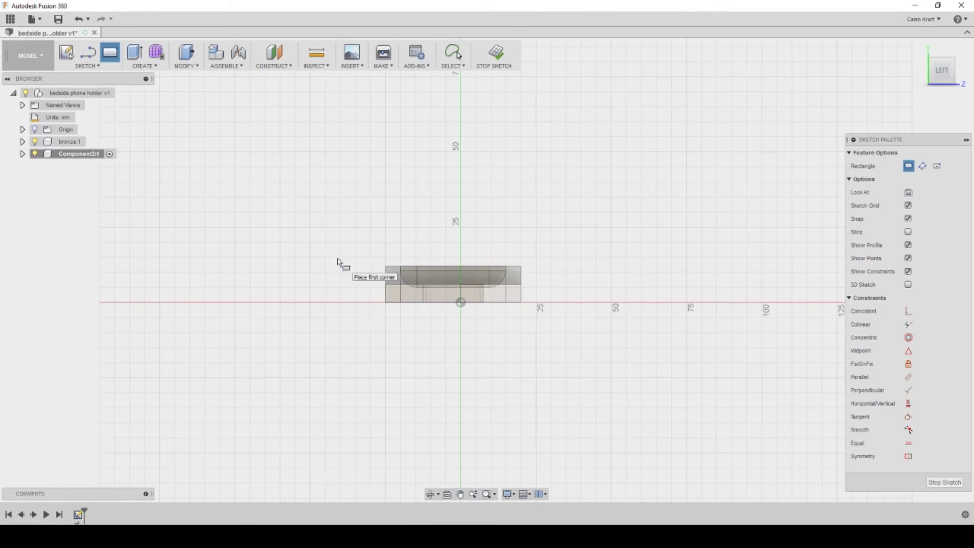
pyautogui.click(310, 303)
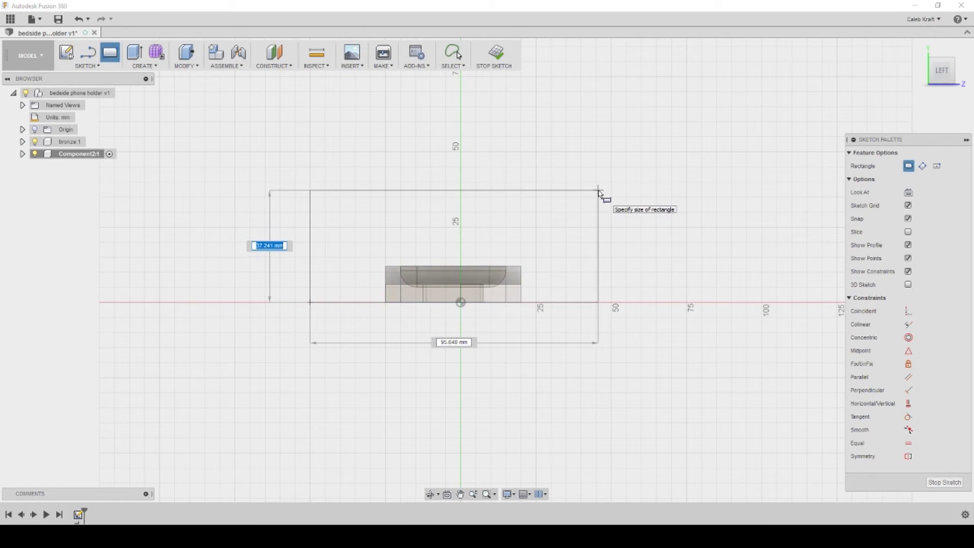
pyautogui.write('75')
pyautogui.press('Tab')
pyautogui.write('75')
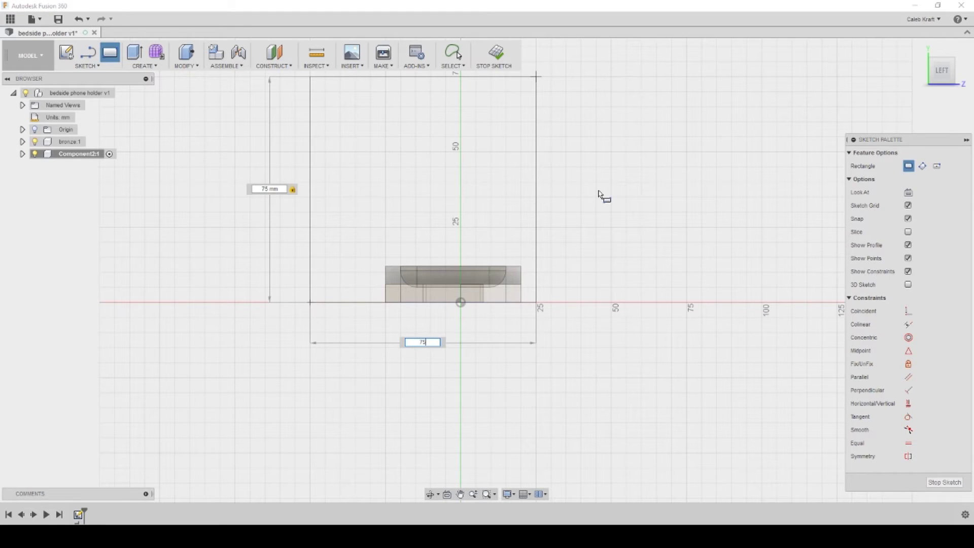
pyautogui.press('Return')
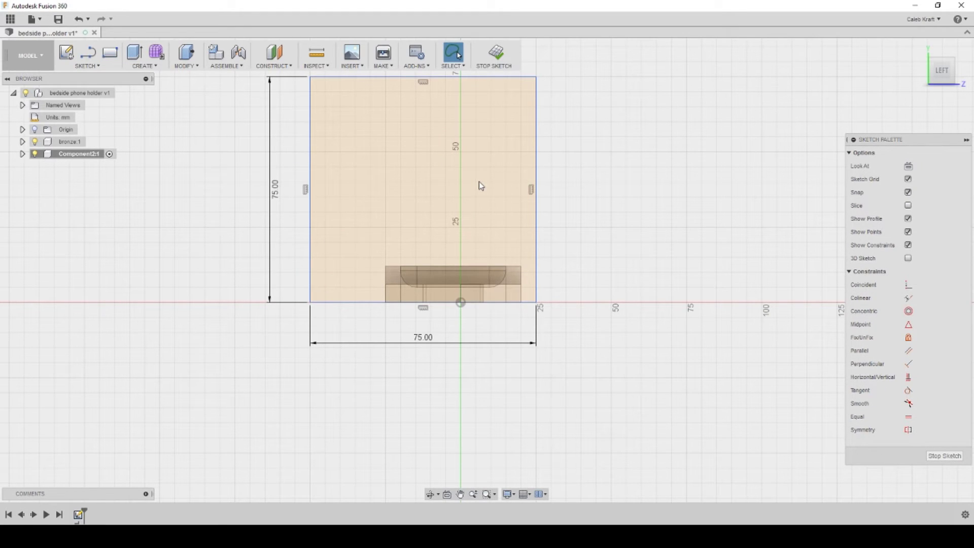
# Step: Move the square sideways to surround the holder's end profile and lower its bottom edge about 9 mm below the base
pyautogui.doubleClick(311, 124)
pyautogui.moveTo(311, 124)
pyautogui.mouseDown()
pyautogui.moveTo(353, 124)
pyautogui.moveTo(317, 136)
pyautogui.moveTo(345, 126)
pyautogui.mouseUp()
pyautogui.scroll(3, 426, 183)
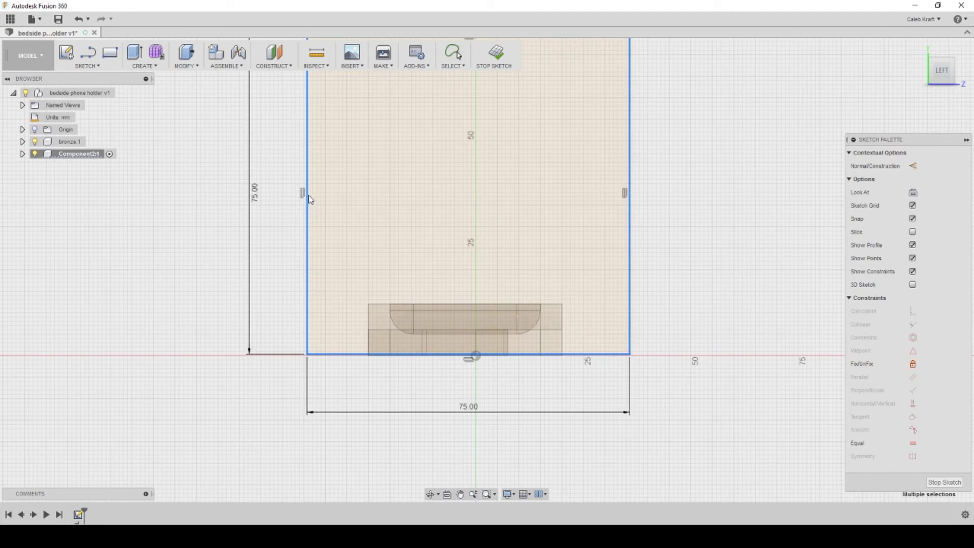
pyautogui.moveTo(308, 199); pyautogui.dragTo(302, 199)
pyautogui.scroll(1, 484, 243)
pyautogui.moveTo(603, 371); pyautogui.dragTo(607, 413)
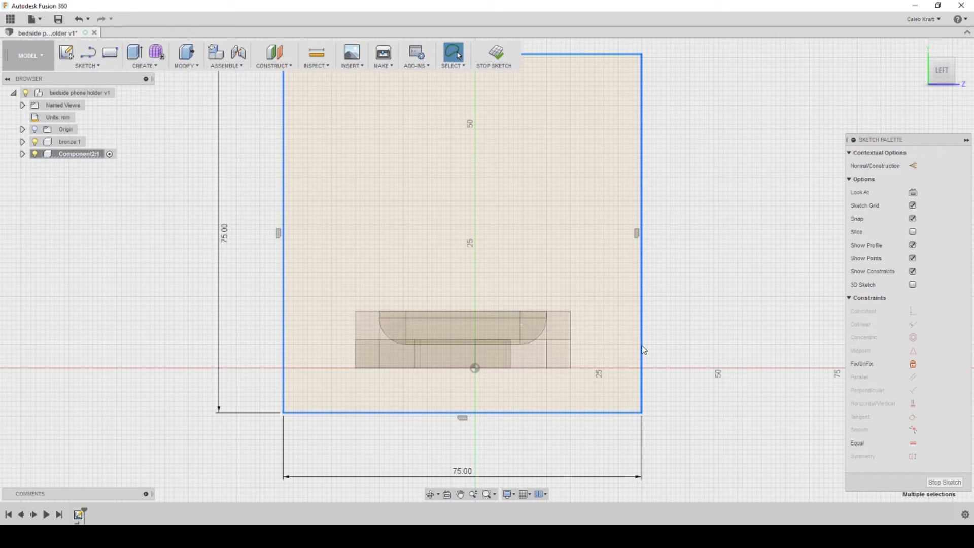
# Step: Dimension the square's side 15 mm out from the adjacent side of the holder's profile
pyautogui.press('l')
pyautogui.click(570, 339)
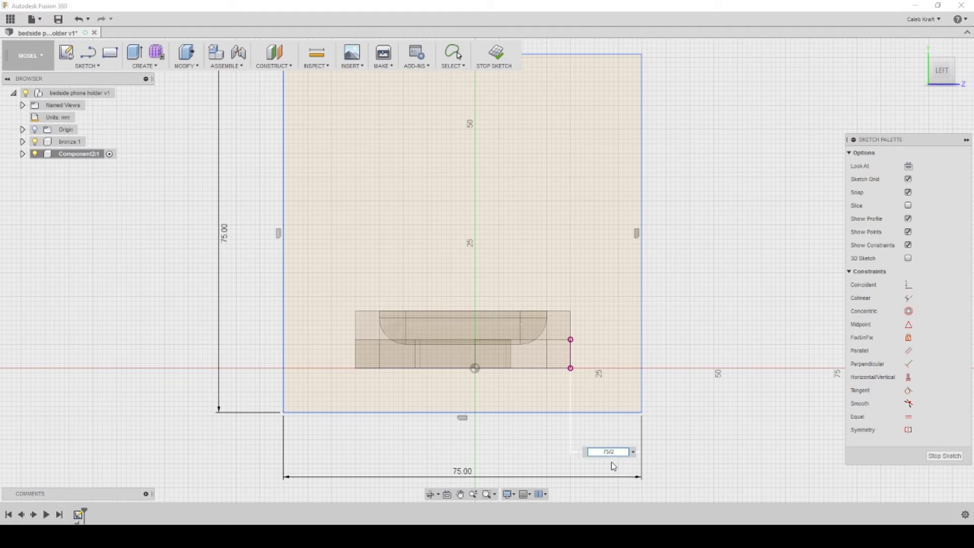
pyautogui.press('Return')
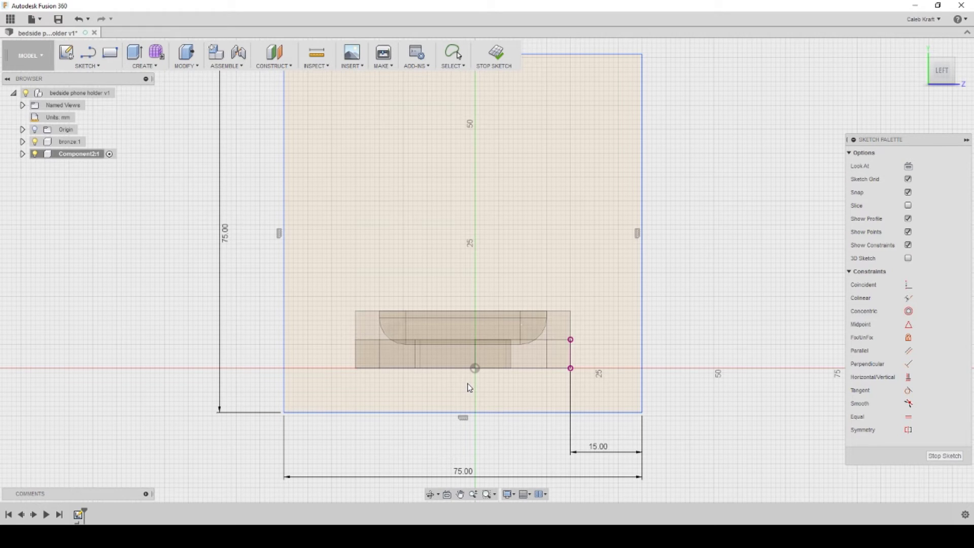
# Step: Dimension the square's bottom edge 15 mm below the holder's base
pyautogui.press('s')
pyautogui.click(444, 412)
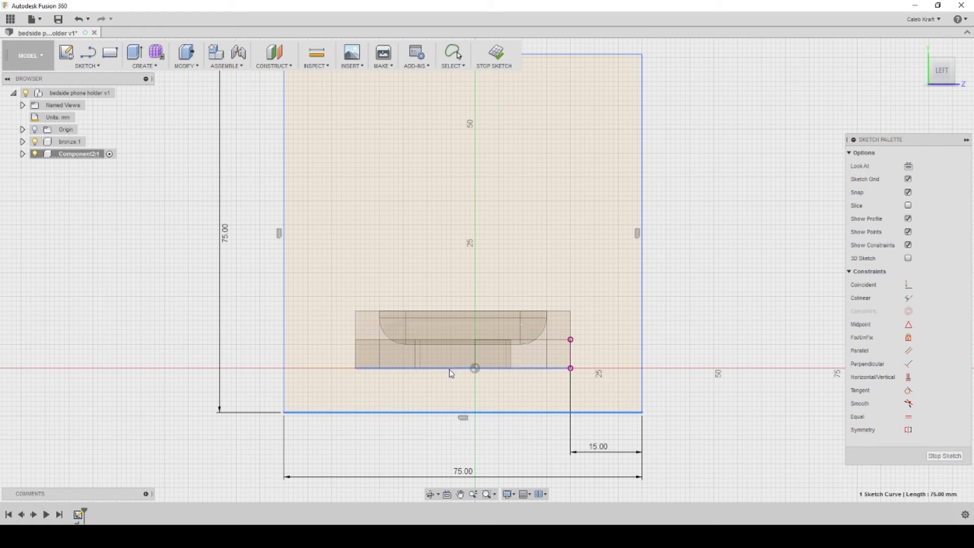
pyautogui.click(443, 368)
pyautogui.click(241, 390)
pyautogui.write('15')
pyautogui.press('Return')
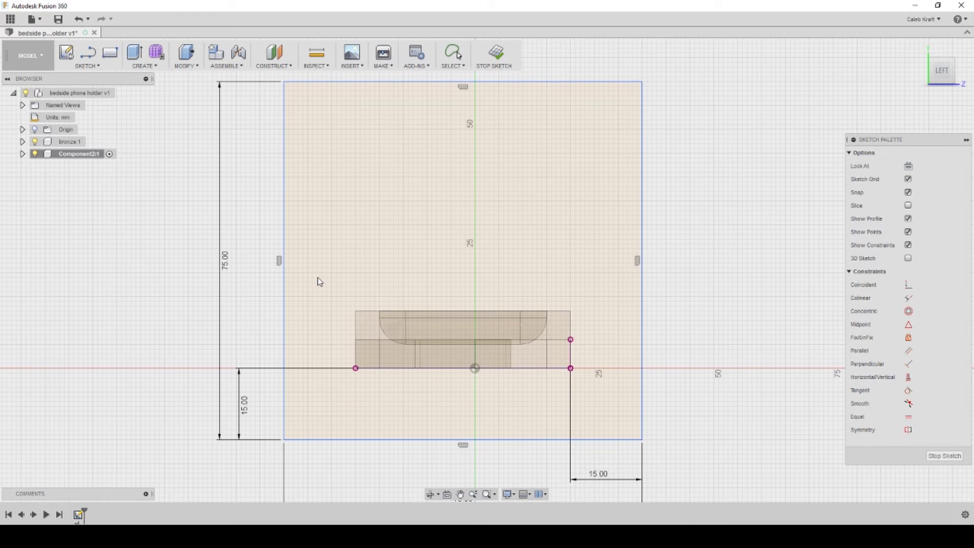
pyautogui.press('r')
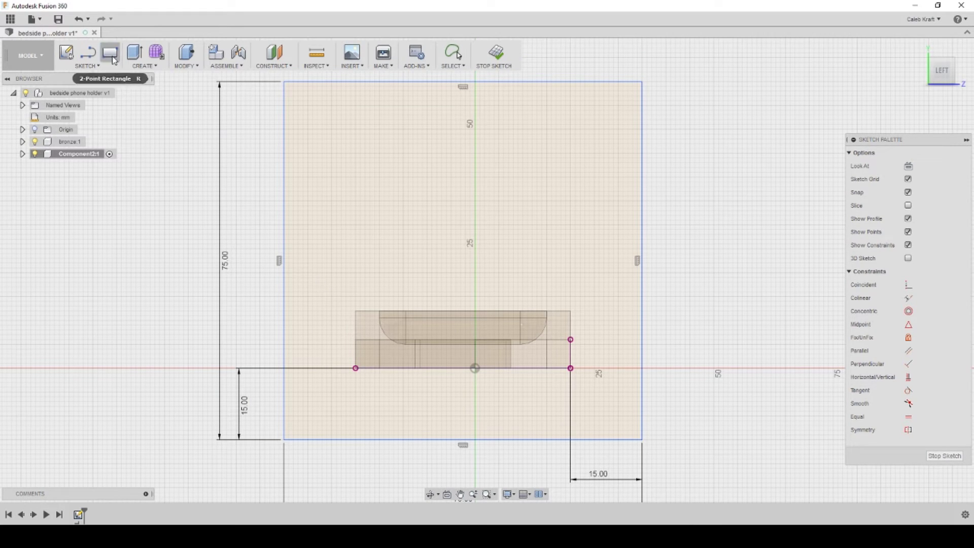
pyautogui.scroll(3, 284, 369)
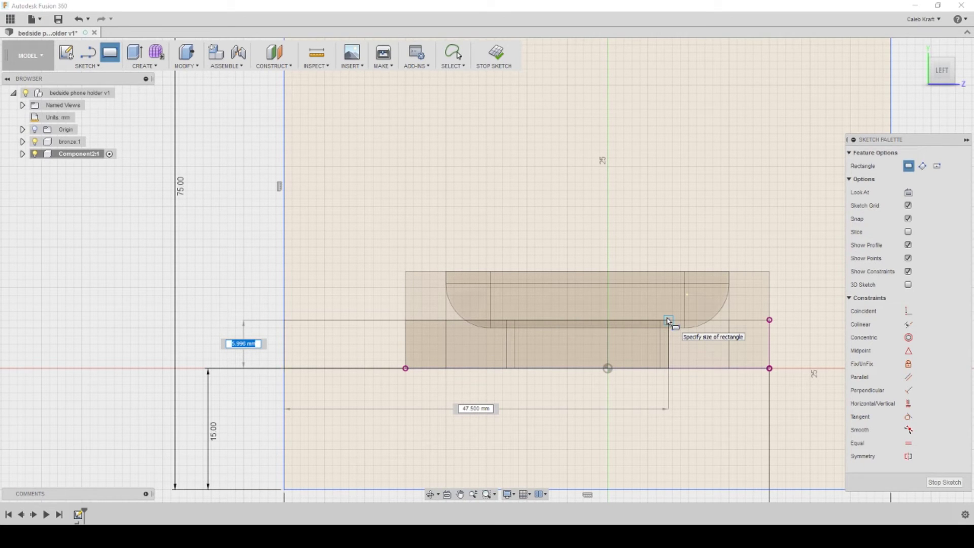
pyautogui.write('6')
pyautogui.press('Tab')
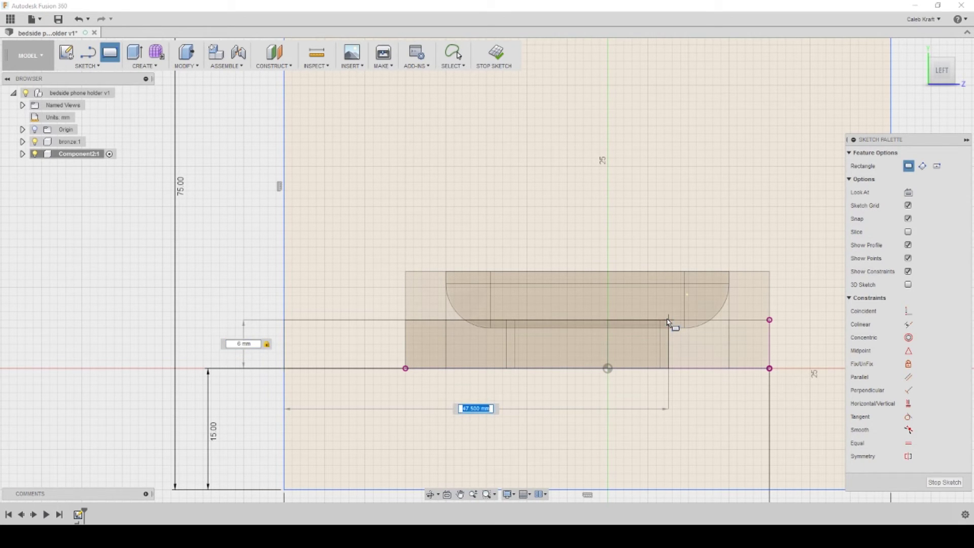
pyautogui.press('Escape')
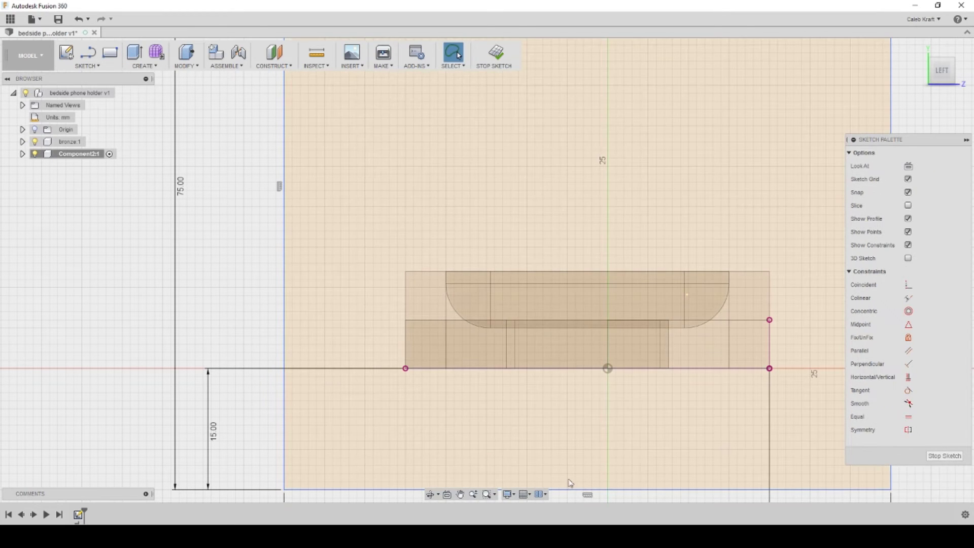
# Step: Sketch a 29 × 6.2 mm notch rectangle running inward from the square's side, with its bottom on the holder's base line
pyautogui.moveTo(572, 397); pyautogui.dragTo(331, 381, button='middle')
pyautogui.click(109, 53)
pyautogui.click(649, 351)
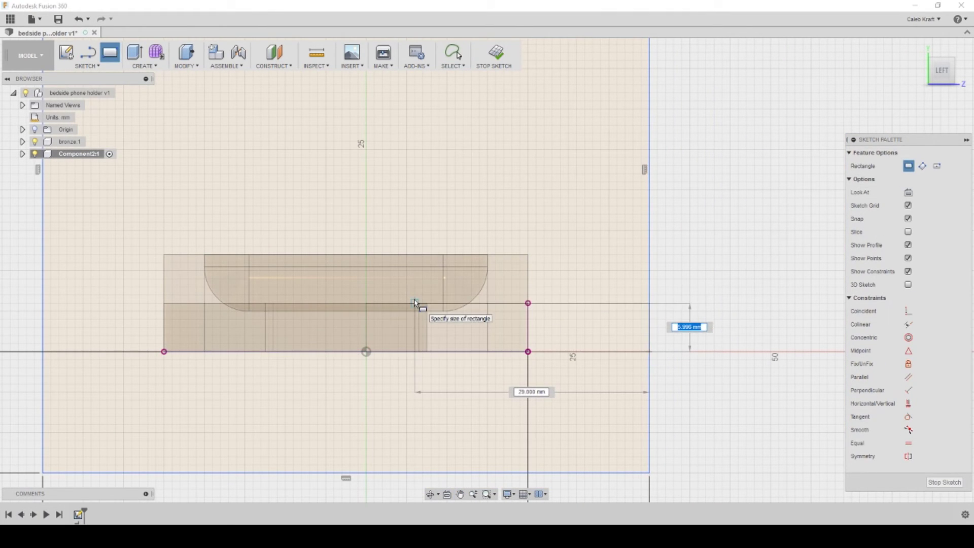
pyautogui.write('6.2')
pyautogui.press('Tab')
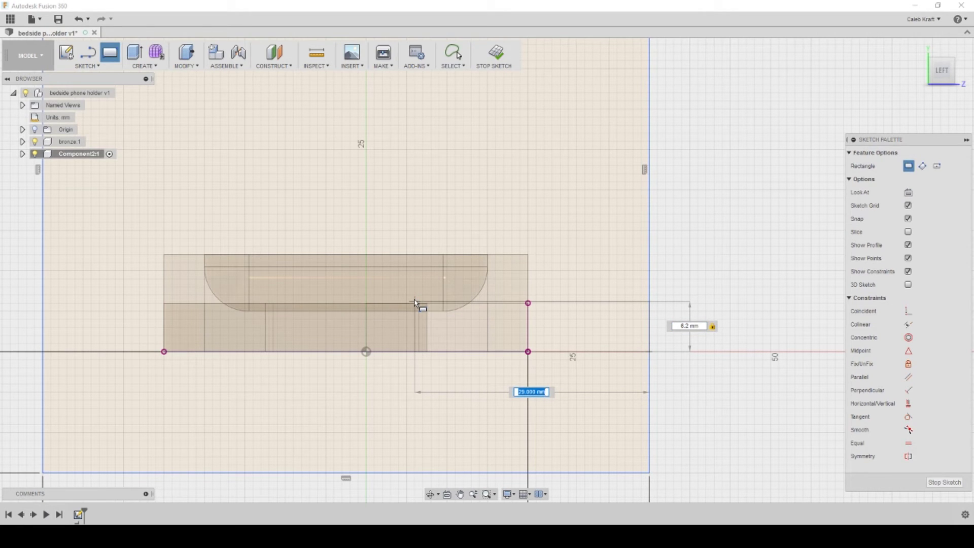
pyautogui.press('Return')
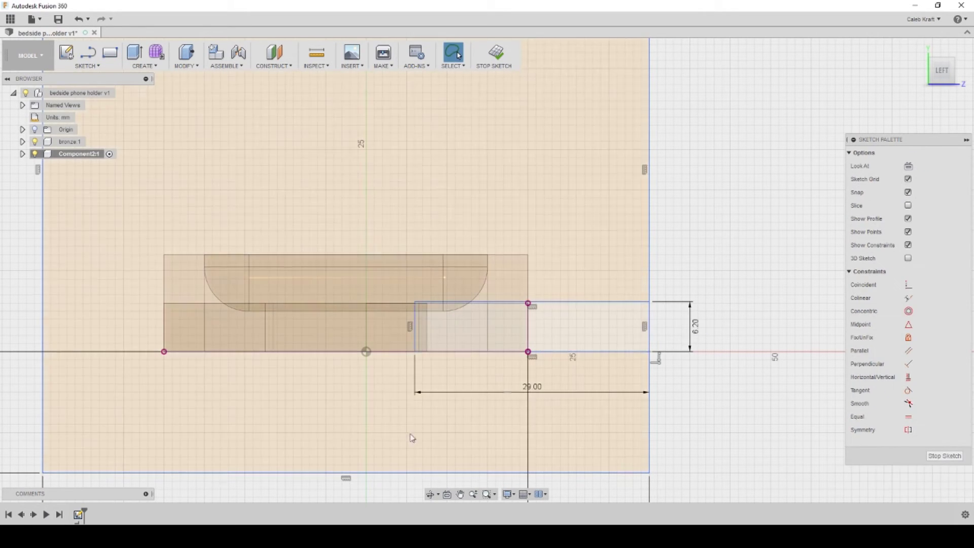
# Step: Extrude the notched square profile 6 mm as a new body, leaving the notch area out
pyautogui.scroll(-3, 387, 422)
pyautogui.rightClick(360, 433)
pyautogui.click(398, 418)
pyautogui.write('6')
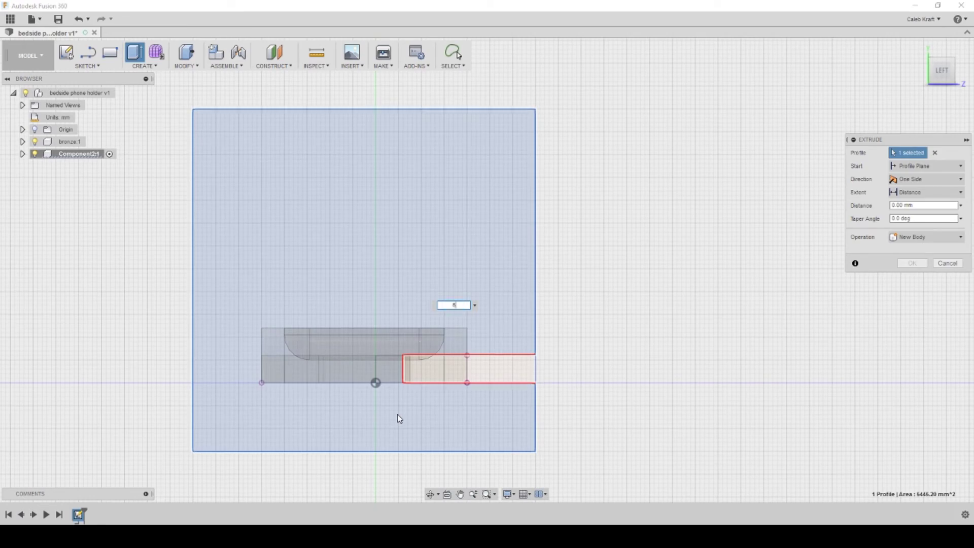
pyautogui.press('Return')
pyautogui.keyDown('shift'); pyautogui.moveTo(617, 371); pyautogui.dragTo(460, 269, button='middle'); pyautogui.keyUp('shift')
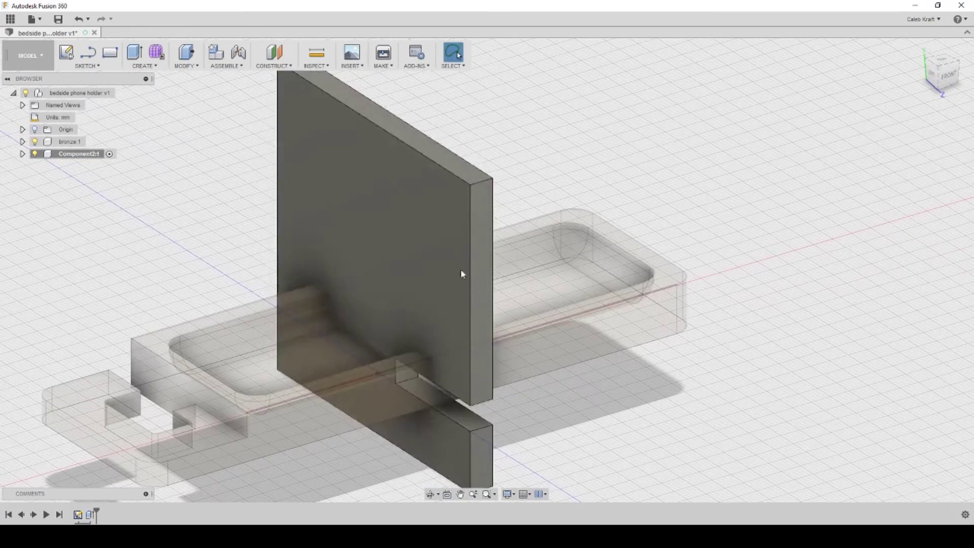
# Step: Move the notched plate component -55 mm along X so it sits in the slot at the holder's thin end
pyautogui.rightClick(460, 276)
pyautogui.click(421, 283)
pyautogui.moveTo(413, 269); pyautogui.dragTo(206, 324)
pyautogui.click(940, 61)
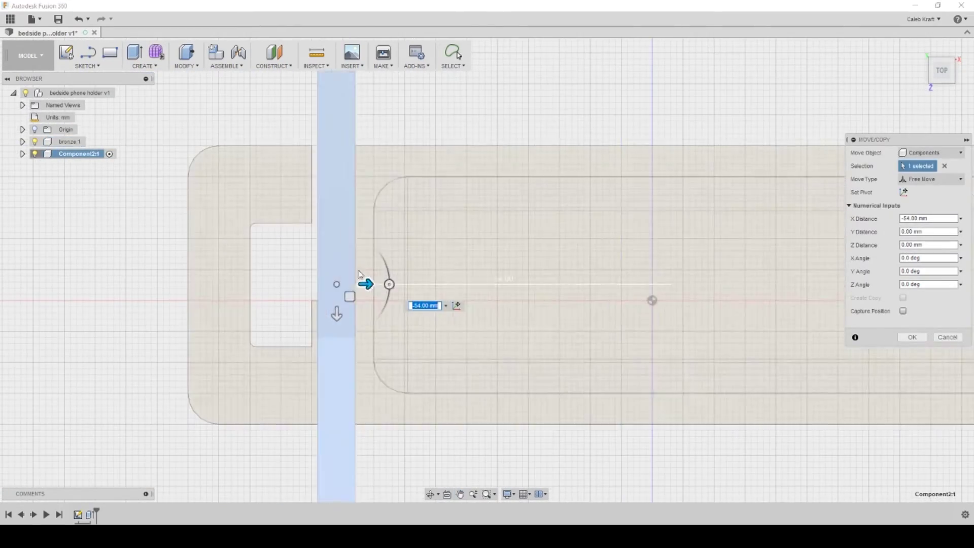
pyautogui.moveTo(365, 282); pyautogui.dragTo(361, 284)
pyautogui.keyDown('shift'); pyautogui.moveTo(361, 284); pyautogui.dragTo(564, 323, button='middle'); pyautogui.keyUp('shift')
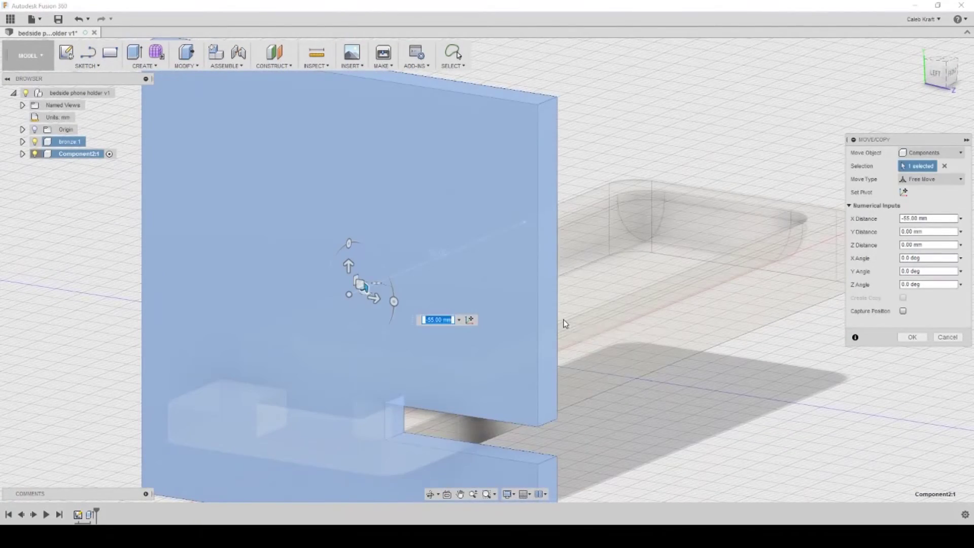
pyautogui.press('Return')
# Step: Try to apply an aluminum appearance from the material library to the notched plate
pyautogui.rightClick(430, 203)
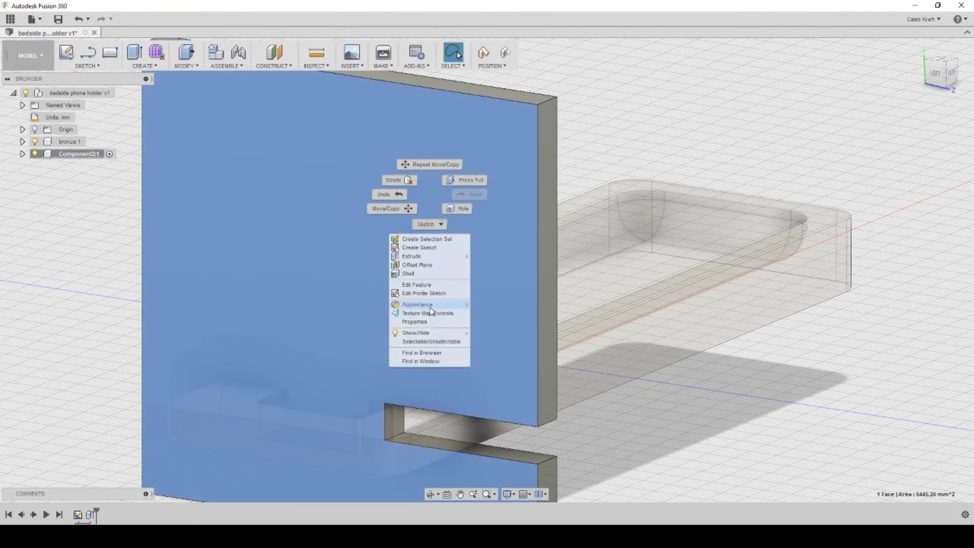
pyautogui.click(446, 307)
pyautogui.click(789, 370)
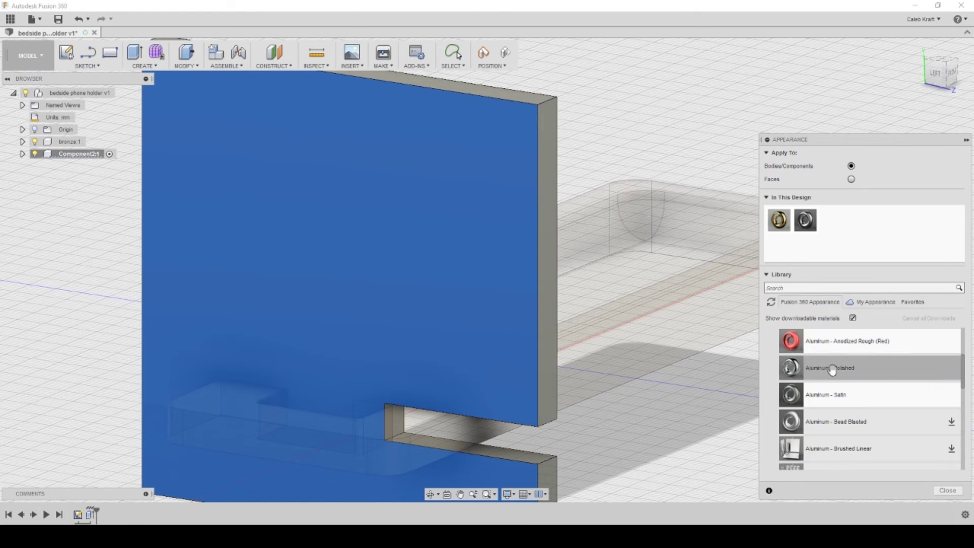
pyautogui.click(463, 314)
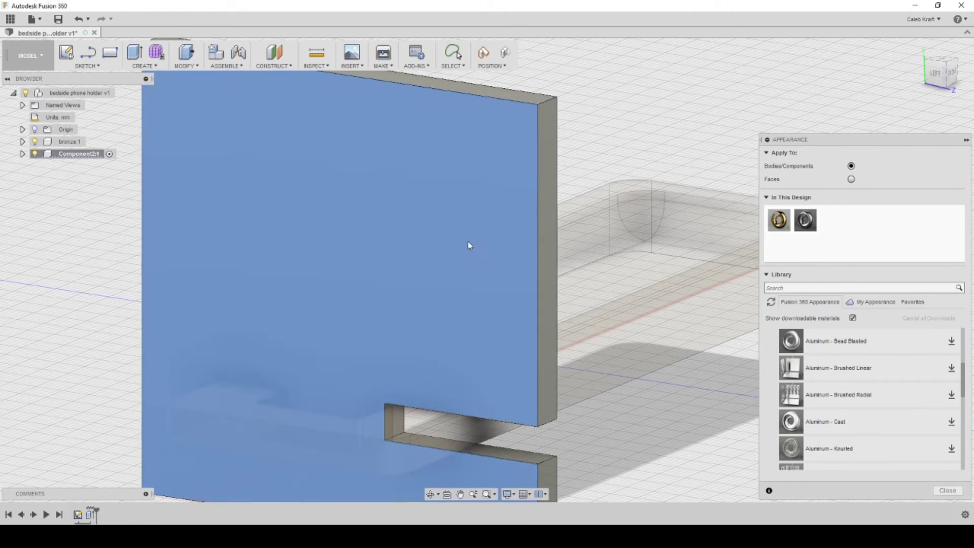
pyautogui.moveTo(448, 162); pyautogui.dragTo(411, 168)
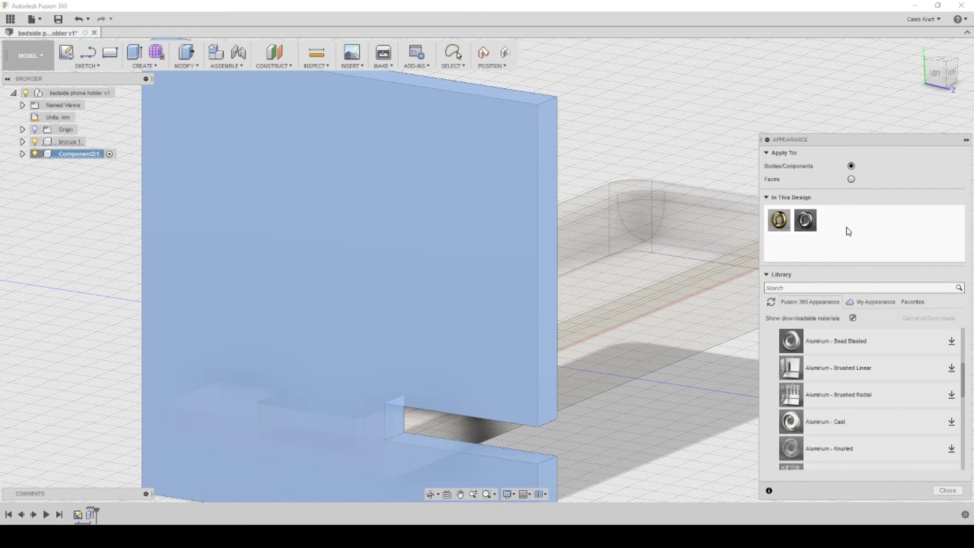
# Step: Save the design as a new version with a short version description
pyautogui.hotkey('ctrl', 's')
pyautogui.tripleClick(505, 260)
pyautogui.write('gfsd')
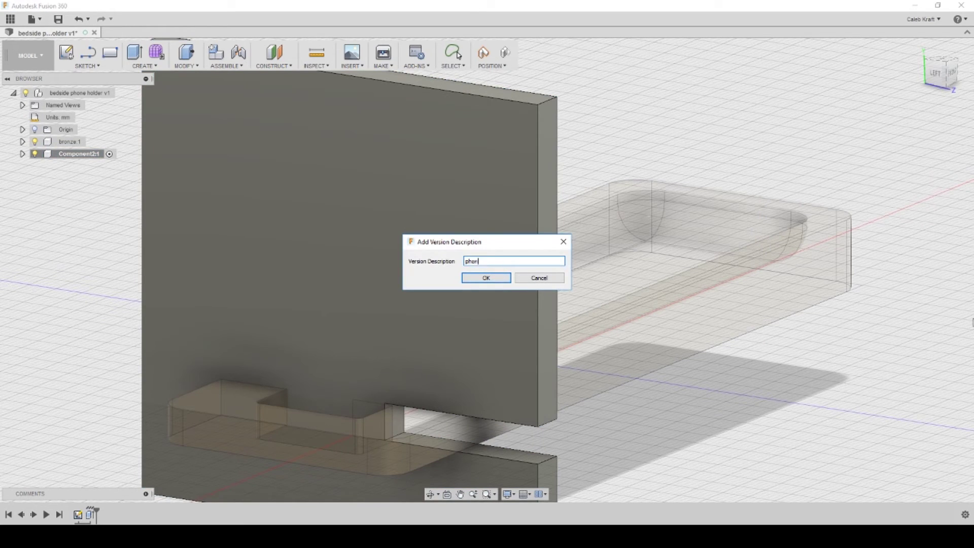
pyautogui.press('Return')
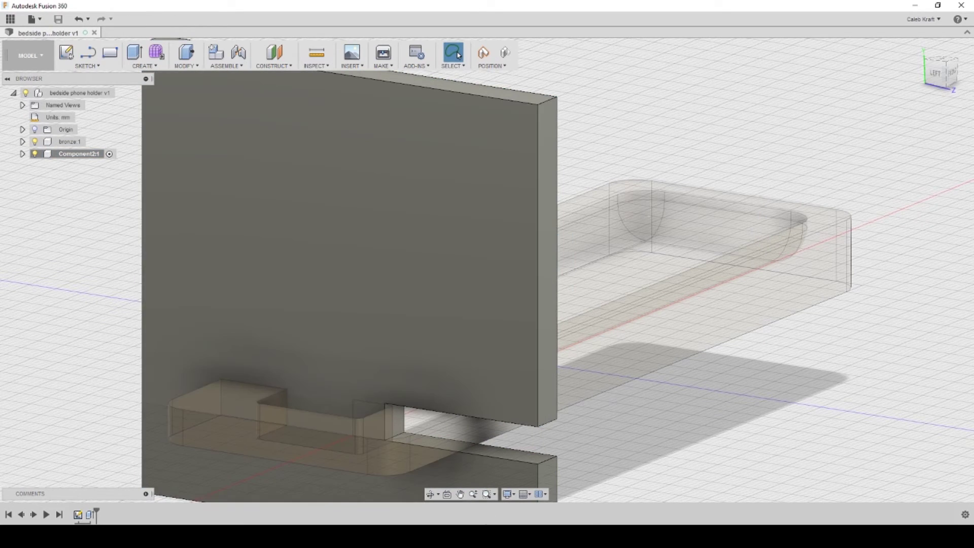
# Step: Download the Aluminum - Brushed Linear appearance and apply it to the notched plate
pyautogui.rightClick(375, 215)
pyautogui.click(364, 326)
pyautogui.click(950, 366)
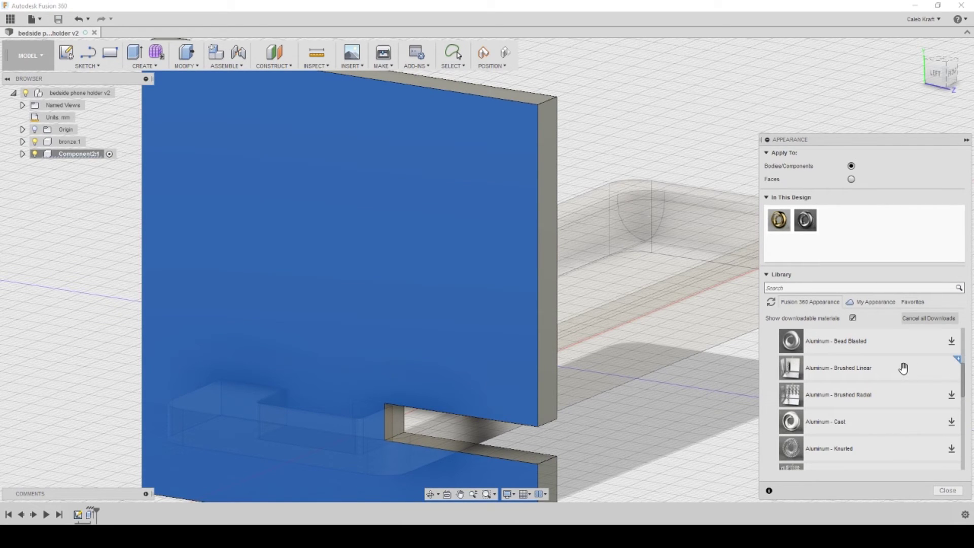
pyautogui.moveTo(903, 368)
pyautogui.mouseDown()
pyautogui.moveTo(470, 211)
pyautogui.moveTo(469, 94)
pyautogui.mouseUp()
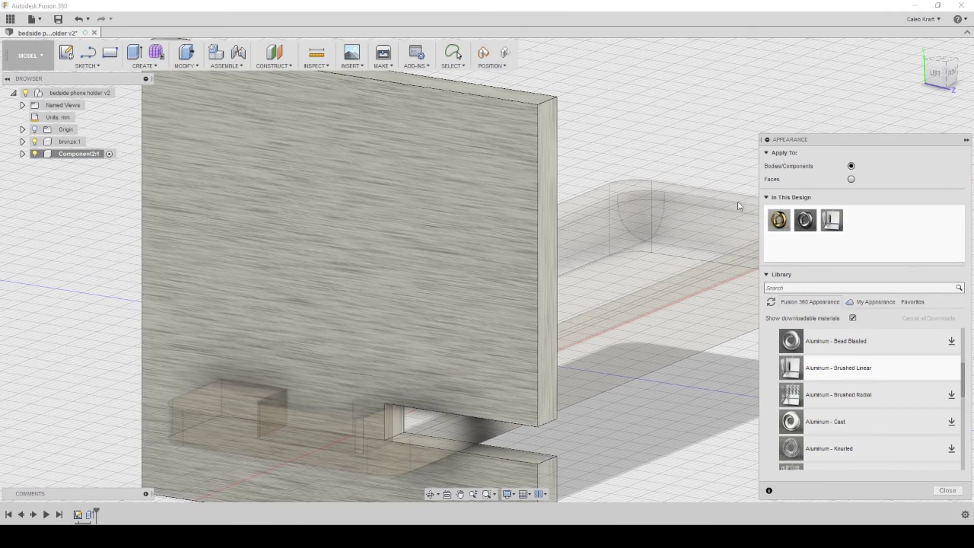
# Step: Set the rotation of the Aluminum - Brushed Linear texture to 90 and finish editing the appearance
pyautogui.doubleClick(835, 223)
pyautogui.write('90')
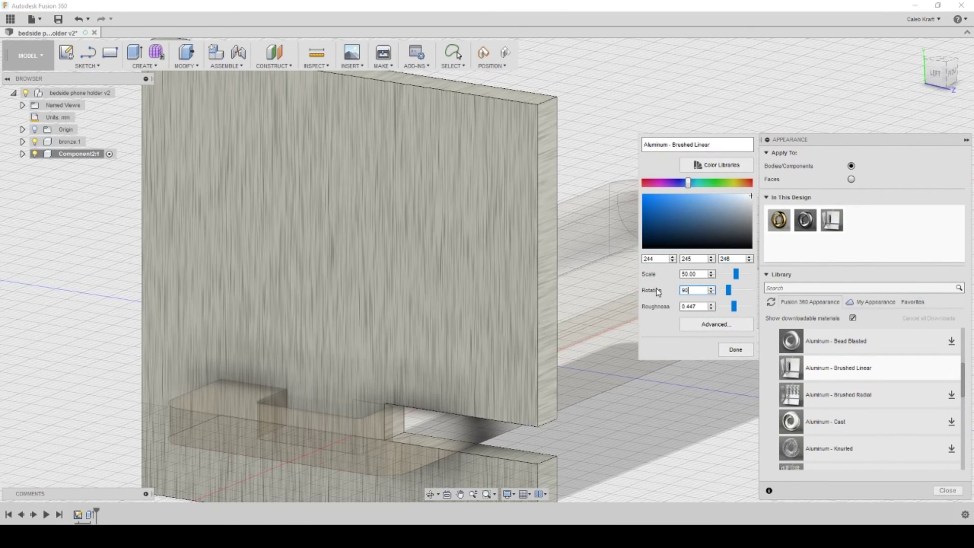
pyautogui.click(736, 349)
pyautogui.click(966, 140)
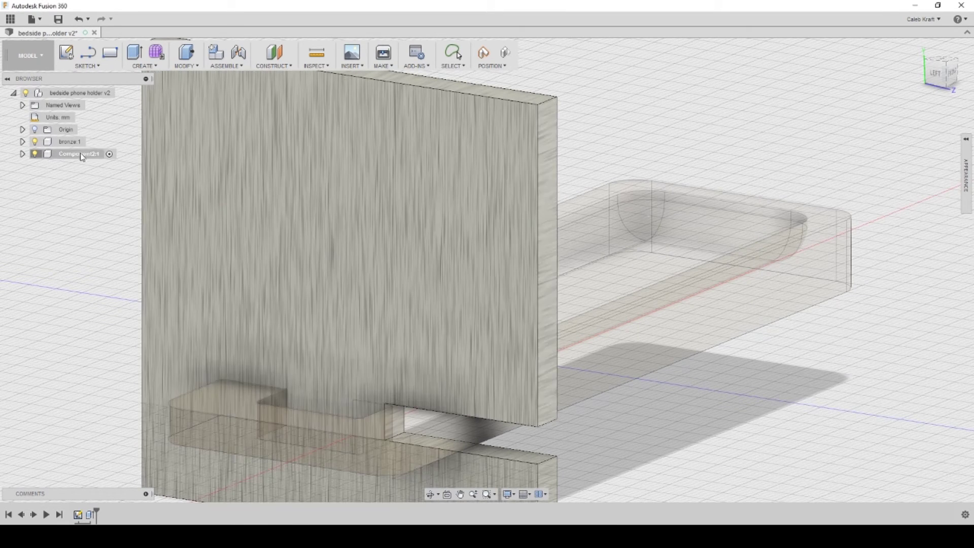
# Step: Try to rename the second component as "aluminum"
pyautogui.doubleClick(78, 153)
pyautogui.write('aluminum')
pyautogui.press('Return')
pyautogui.click(13, 328)
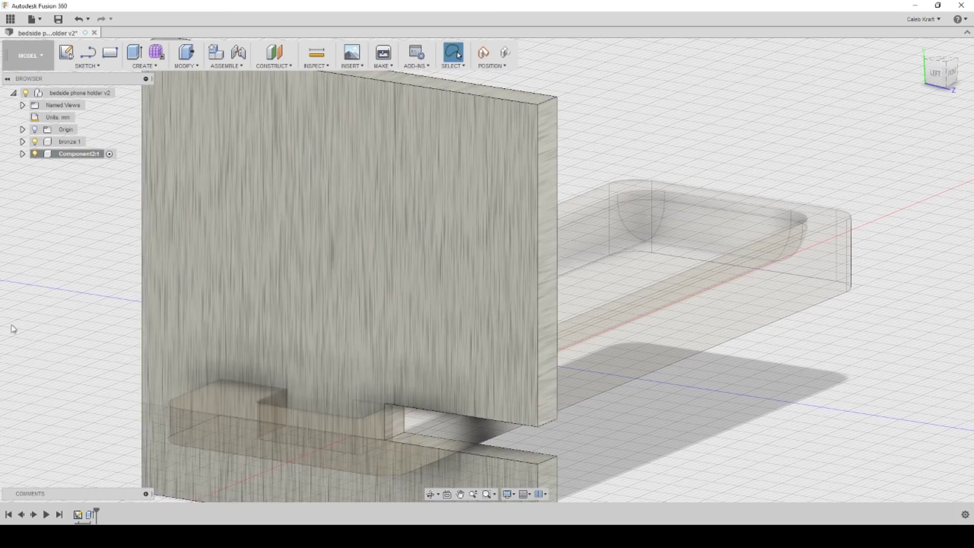
# Step: Activate the top-level bedside phone holder component so both parts can be edited
pyautogui.scroll(-3, 12, 330)
pyautogui.moveTo(491, 434)
pyautogui.keyDown('shift'); pyautogui.mouseDown(button='middle')
pyautogui.moveTo(562, 400)
pyautogui.moveTo(491, 434)
pyautogui.mouseUp(button='middle'); pyautogui.keyUp('shift')
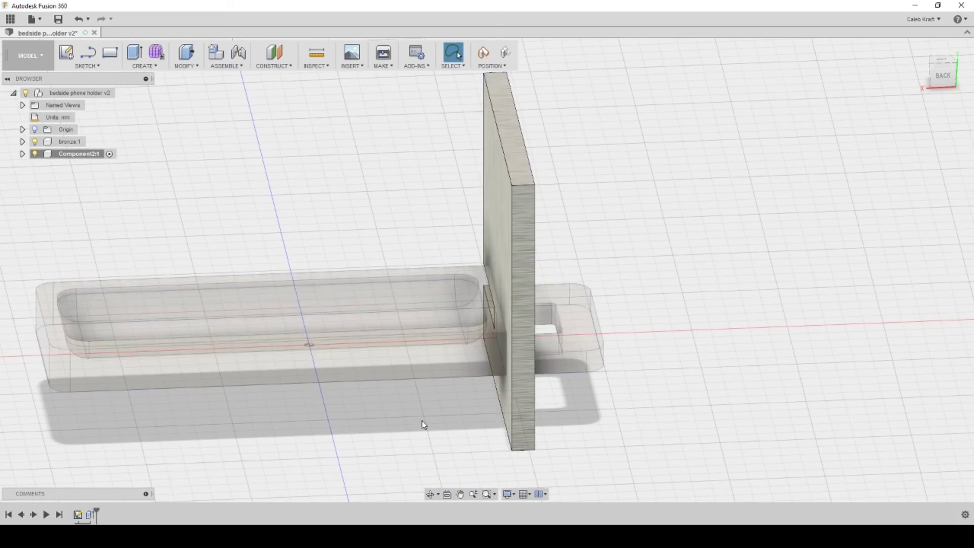
pyautogui.click(131, 93)
pyautogui.keyDown('shift'); pyautogui.moveTo(395, 447); pyautogui.dragTo(300, 387, button='middle'); pyautogui.keyUp('shift')
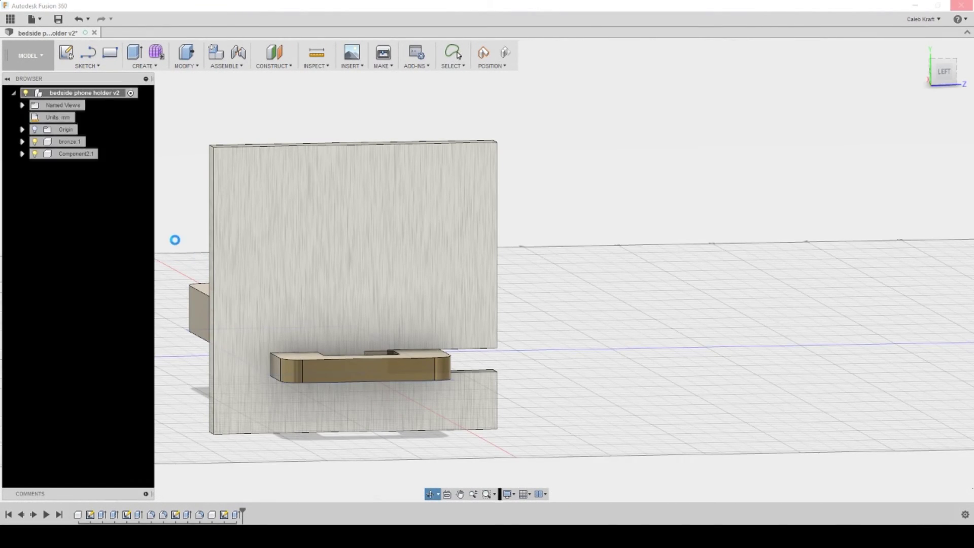
pyautogui.press('Escape')
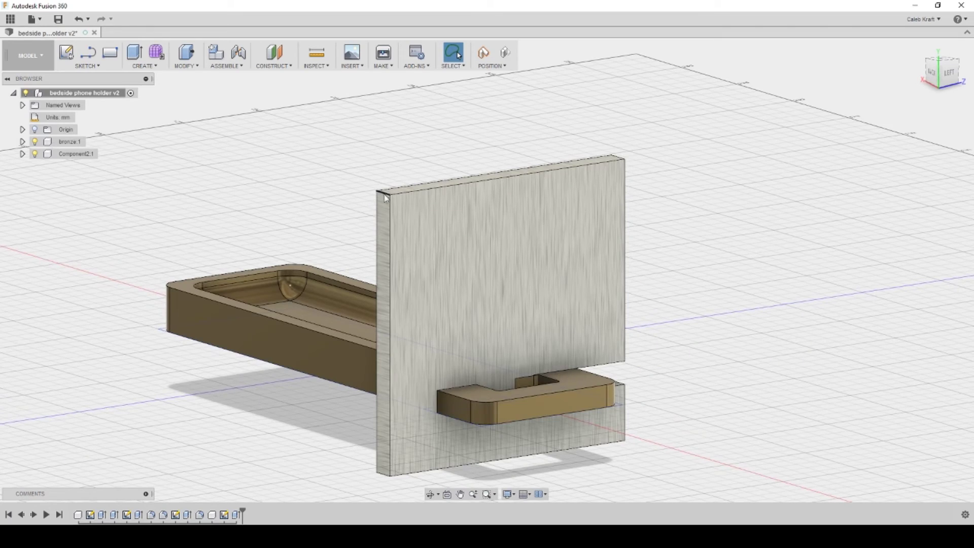
# Step: Fillet the two top corner edges of the aluminum plate with a 1 mm radius
pyautogui.keyDown('ctrl'); pyautogui.click(620, 157); pyautogui.keyUp('ctrl')
pyautogui.rightClick(385, 191)
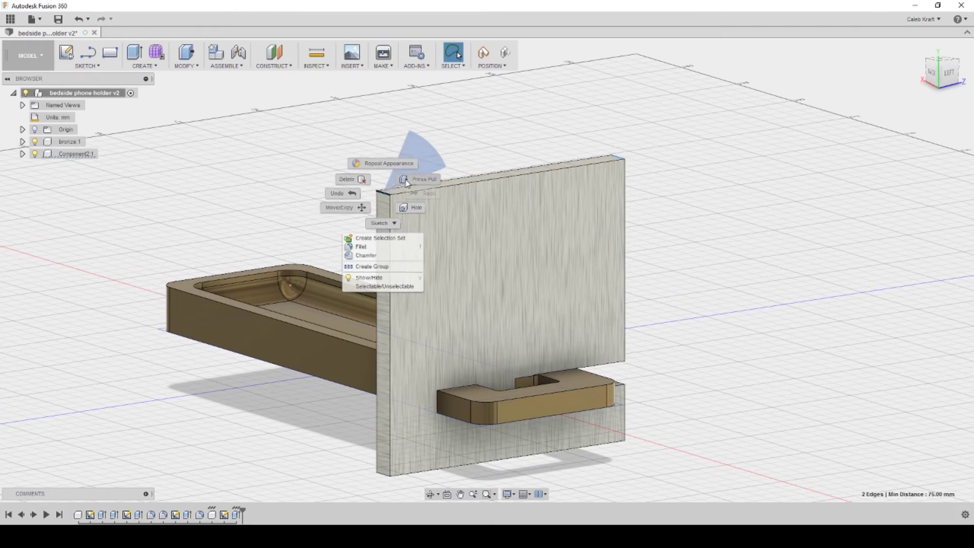
pyautogui.click(405, 184)
pyautogui.write('1')
pyautogui.press('Return')
pyautogui.keyDown('shift'); pyautogui.moveTo(720, 322); pyautogui.dragTo(691, 373, button='middle'); pyautogui.keyUp('shift')
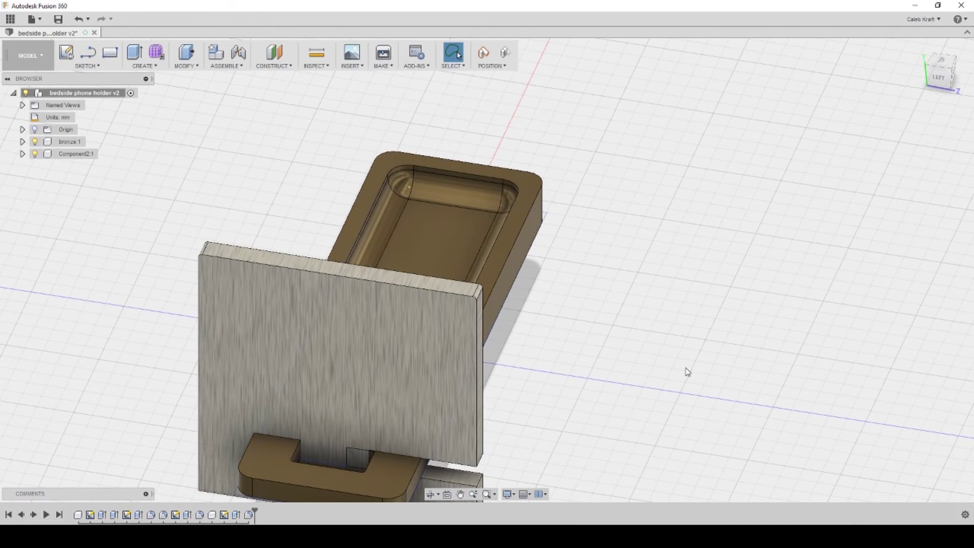
# Step: Offset the end face of the slot in the bronze holder beside the rectangular cutout
pyautogui.rightClick(74, 142)
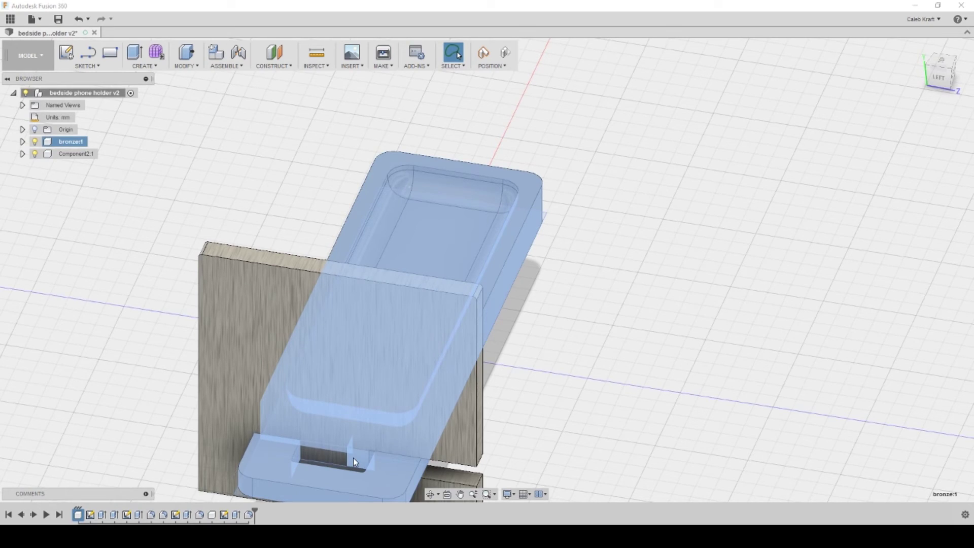
pyautogui.keyDown('shift'); pyautogui.moveTo(593, 355); pyautogui.dragTo(475, 369, button='middle'); pyautogui.keyUp('shift')
pyautogui.scroll(5, 511, 467)
pyautogui.click(475, 369)
pyautogui.rightClick(475, 369)
pyautogui.click(513, 354)
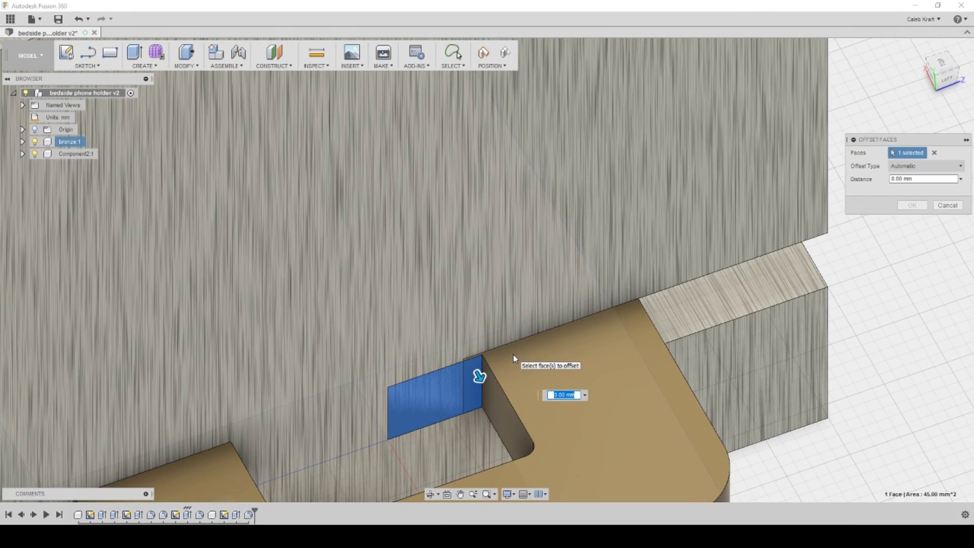
pyautogui.press('Escape')
pyautogui.scroll(-5, 464, 413)
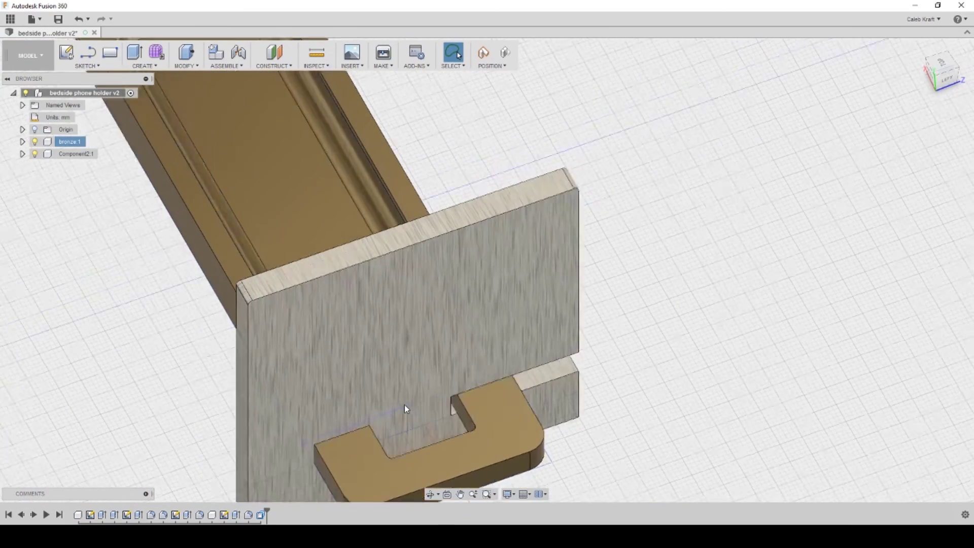
# Step: Offset the inner end face of the plate's notch by 1 mm
pyautogui.scroll(5, 405, 404)
pyautogui.keyDown('shift'); pyautogui.moveTo(418, 426); pyautogui.dragTo(426, 386, button='middle'); pyautogui.keyUp('shift')
pyautogui.click(515, 354)
pyautogui.rightClick(516, 354)
pyautogui.click(543, 341)
pyautogui.write('-5')
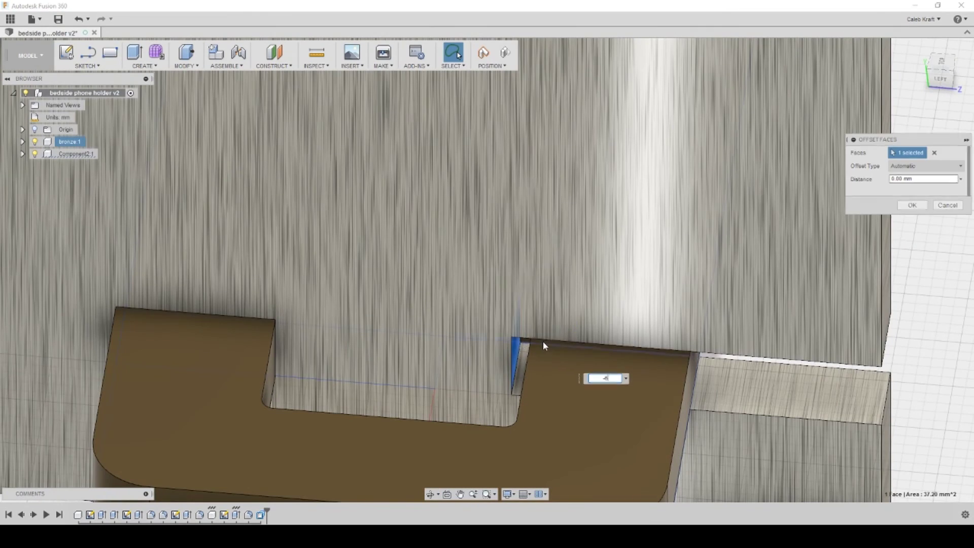
pyautogui.write('1')
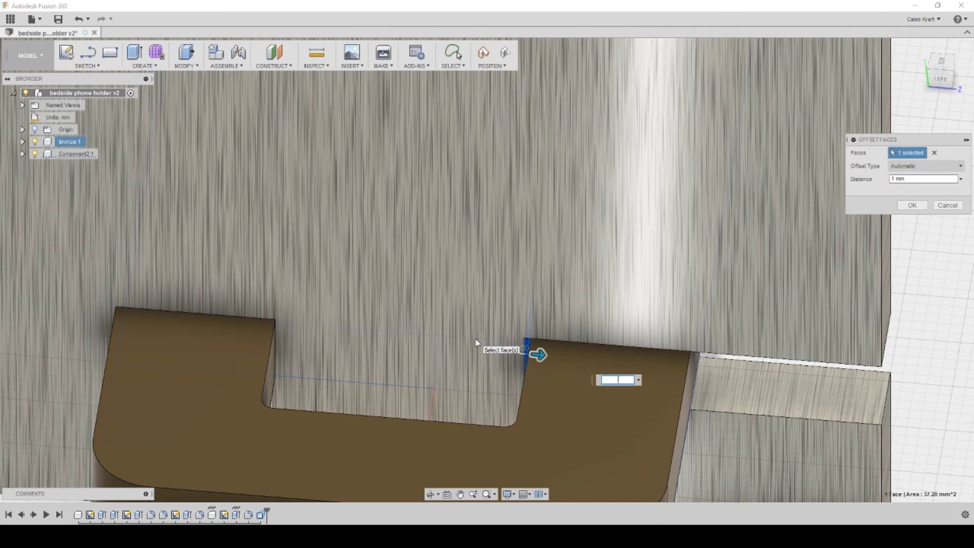
pyautogui.keyDown('shift'); pyautogui.moveTo(427, 356); pyautogui.dragTo(240, 350, button='middle'); pyautogui.keyUp('shift')
pyautogui.press('Return')
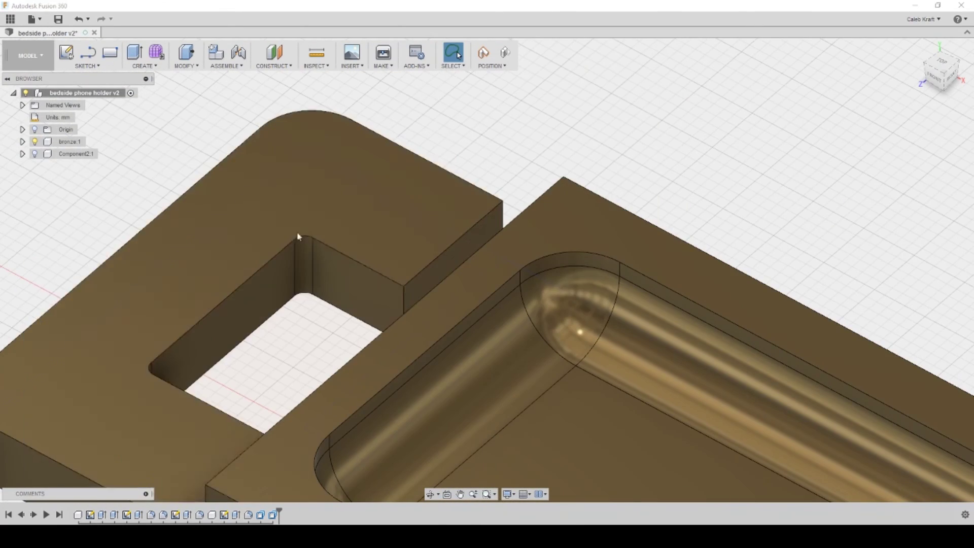
# Step: Offset the slot face on the bronze thin end, facing the tray, by -0.4 mm
pyautogui.rightClick(431, 274)
pyautogui.click(465, 260)
pyautogui.write('-.4')
pyautogui.press('Return')
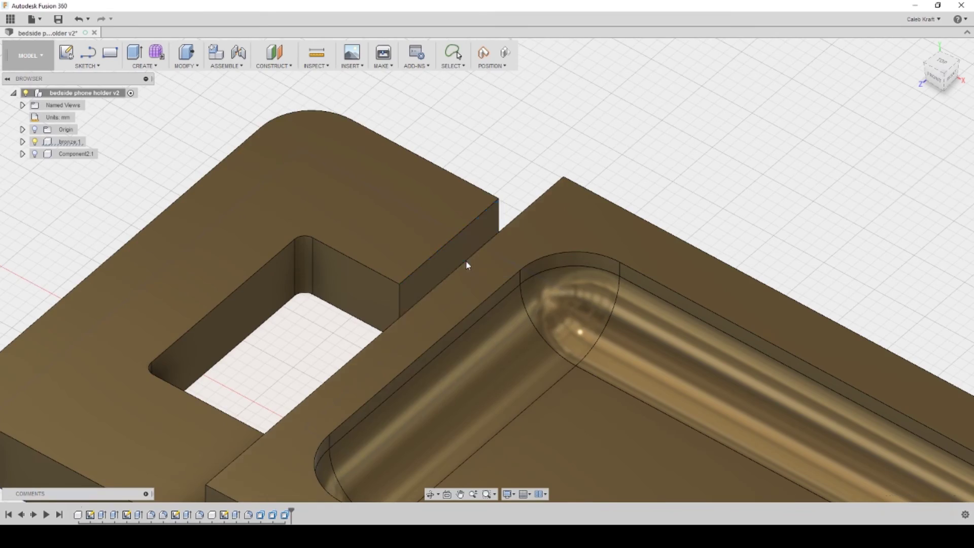
# Step: Show the plate component again and save the design as a new version
pyautogui.click(35, 155)
pyautogui.keyDown('shift'); pyautogui.moveTo(224, 324); pyautogui.dragTo(333, 314, button='middle'); pyautogui.keyUp('shift')
pyautogui.scroll(-3, 264, 343)
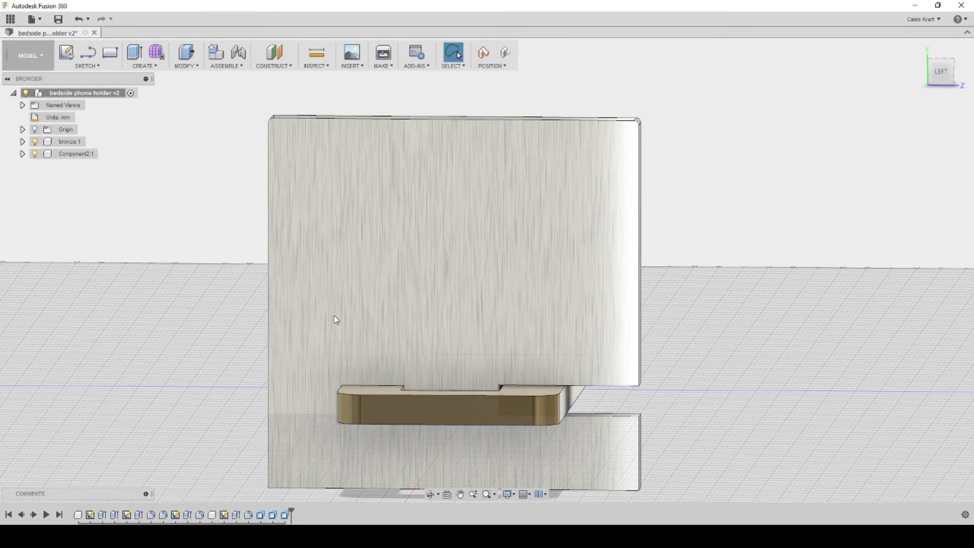
pyautogui.hotkey('ctrl', 's')
pyautogui.click(486, 277)
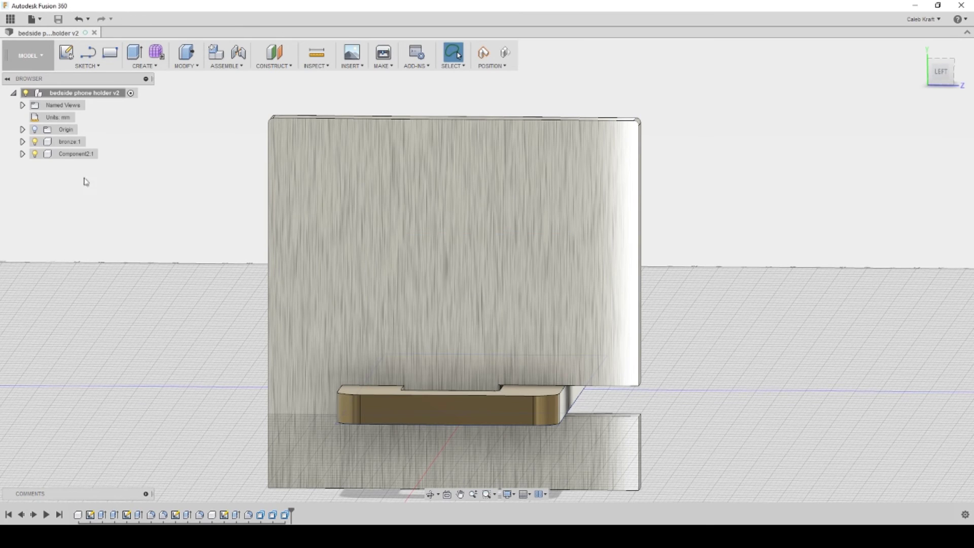
# Step: Rename the second component as "aluminum block"
pyautogui.click(76, 154)
pyautogui.click(79, 154)
pyautogui.write('aluminum bl')
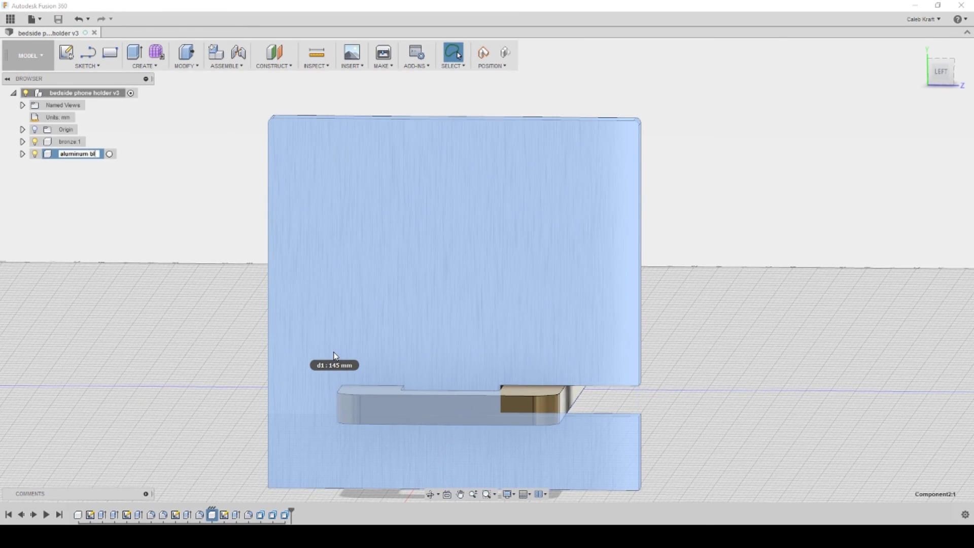
pyautogui.write('ock')
pyautogui.press('Return')
pyautogui.click(730, 413)
pyautogui.keyDown('shift'); pyautogui.moveTo(735, 413); pyautogui.dragTo(711, 428, button='middle'); pyautogui.keyUp('shift')
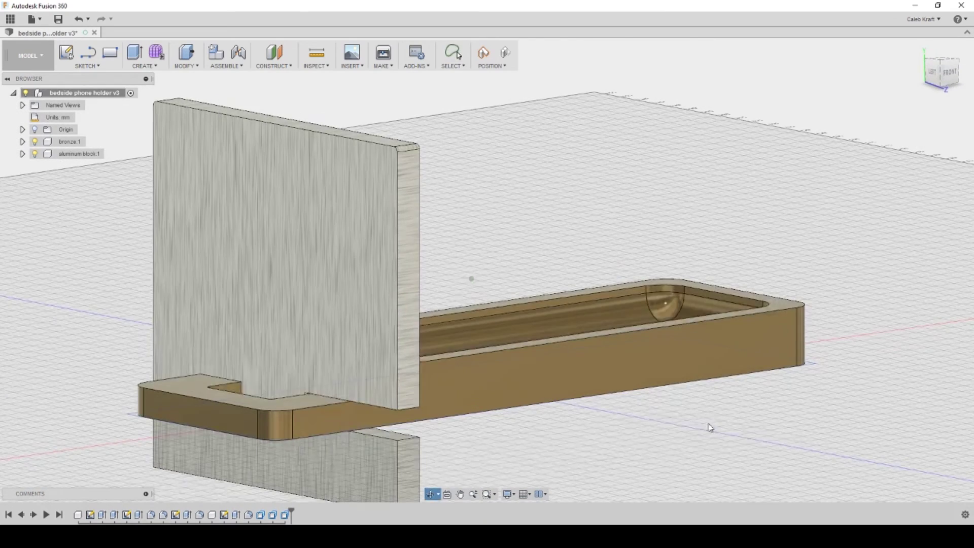
# Step: Copy the bronze and aluminum block components together and paste the copies into the top-level design
pyautogui.rightClick(76, 93)
pyautogui.press('Escape')
pyautogui.click(70, 142)
pyautogui.keyDown('ctrl'); pyautogui.click(66, 154); pyautogui.keyUp('ctrl')
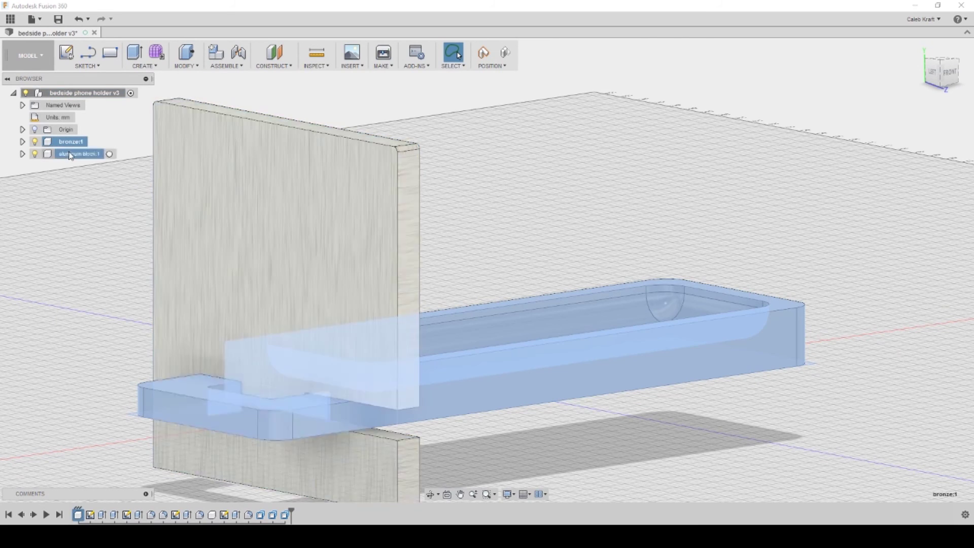
pyautogui.rightClick(71, 153)
pyautogui.click(100, 279)
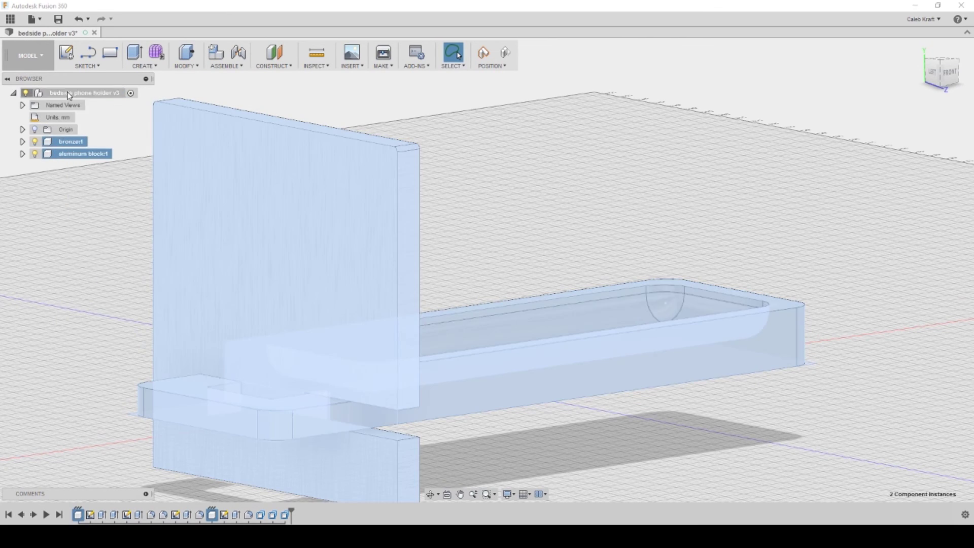
pyautogui.rightClick(68, 93)
pyautogui.click(111, 202)
pyautogui.click(541, 285)
# Step: Hide the original bronze and aluminum block, and tilt the pasted copies about Z by -5° and a further -2° while adjusting their height
pyautogui.click(34, 141)
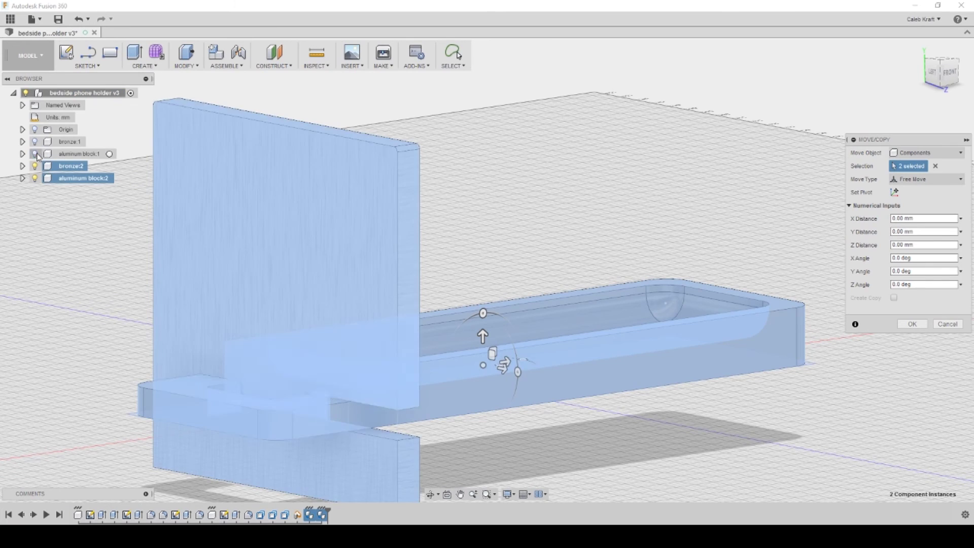
pyautogui.click(34, 154)
pyautogui.moveTo(483, 313); pyautogui.dragTo(487, 313)
pyautogui.keyDown('shift'); pyautogui.moveTo(563, 372); pyautogui.dragTo(616, 433, button='middle'); pyautogui.keyUp('shift')
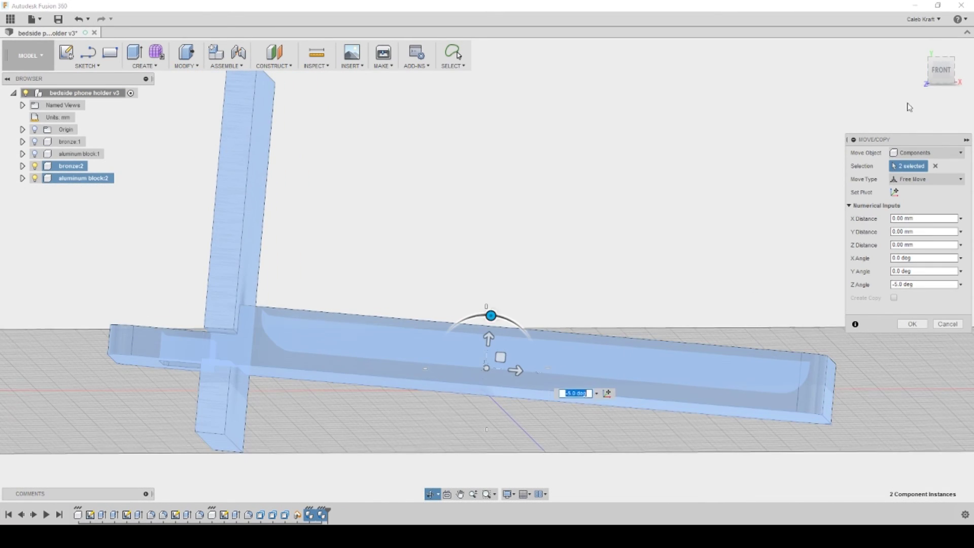
pyautogui.click(942, 70)
pyautogui.moveTo(494, 339); pyautogui.dragTo(499, 265)
pyautogui.write('-3')
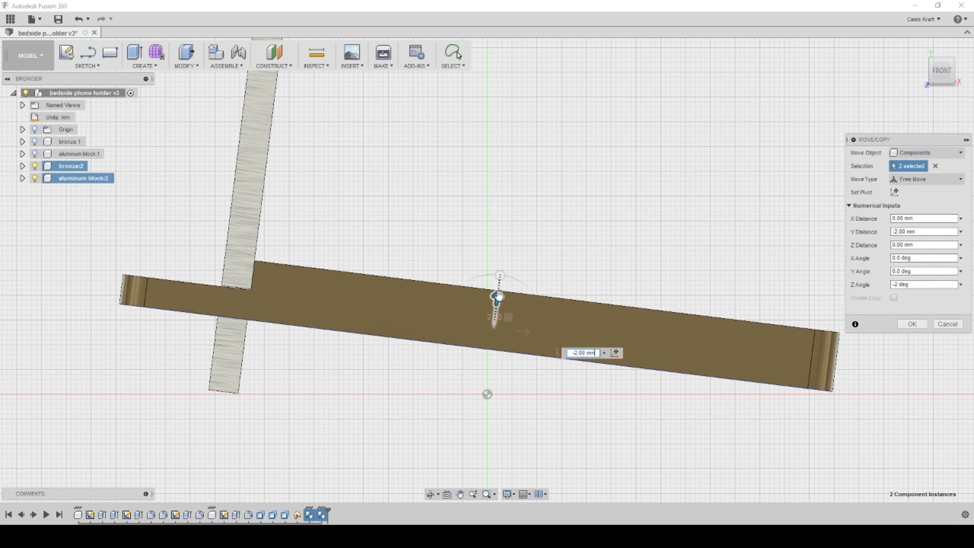
pyautogui.press('Return')
# Step: Switch to the Render workspace and view the tilted bronze and aluminum assembly from behind
pyautogui.keyDown('shift'); pyautogui.moveTo(514, 299); pyautogui.dragTo(376, 246, button='middle'); pyautogui.keyUp('shift')
pyautogui.click(36, 56)
pyautogui.click(30, 117)
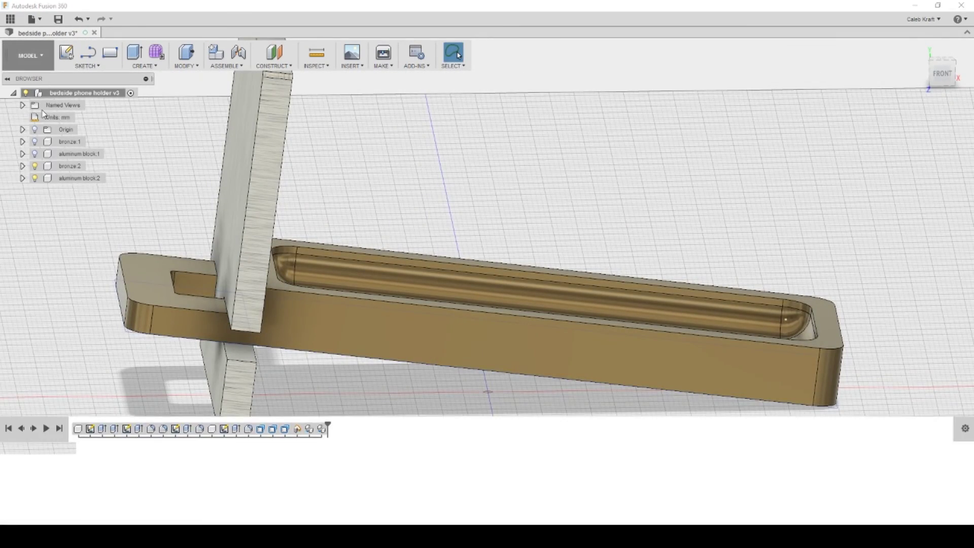
pyautogui.moveTo(380, 325)
pyautogui.keyDown('shift'); pyautogui.mouseDown(button='middle')
pyautogui.moveTo(378, 299)
pyautogui.moveTo(358, 313)
pyautogui.moveTo(450, 321)
pyautogui.moveTo(395, 317)
pyautogui.mouseUp(button='middle'); pyautogui.keyUp('shift')
pyautogui.scroll(-2, 359, 313)
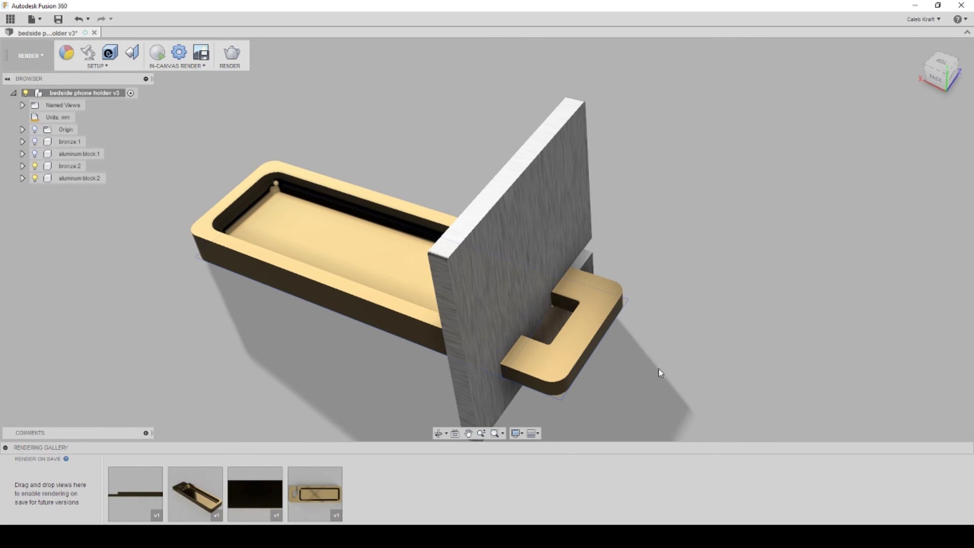
pyautogui.keyDown('shift'); pyautogui.moveTo(659, 369); pyautogui.dragTo(667, 319, button='middle'); pyautogui.keyUp('shift')
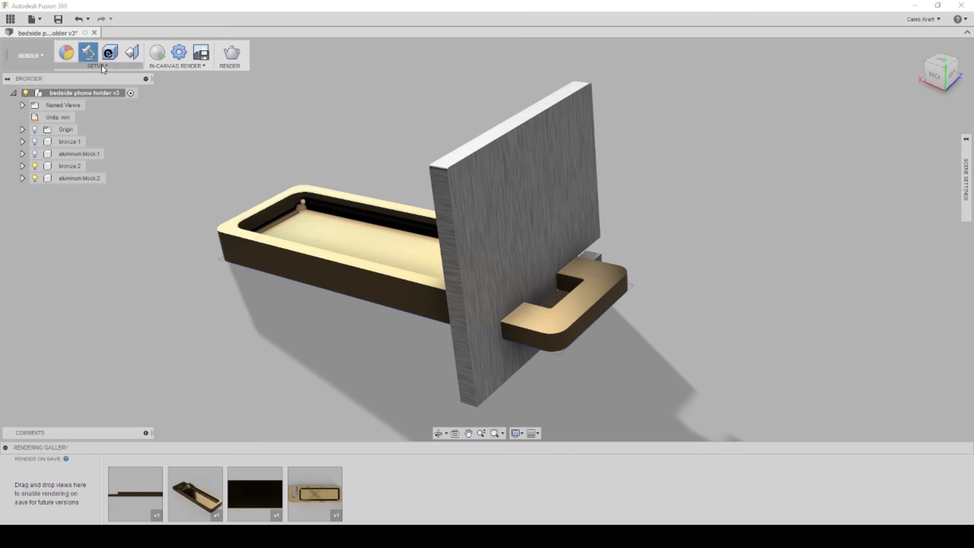
# Step: Set the render scene's environment to Soft Light from the Fusion 360 environment library
pyautogui.click(965, 135)
pyautogui.click(896, 153)
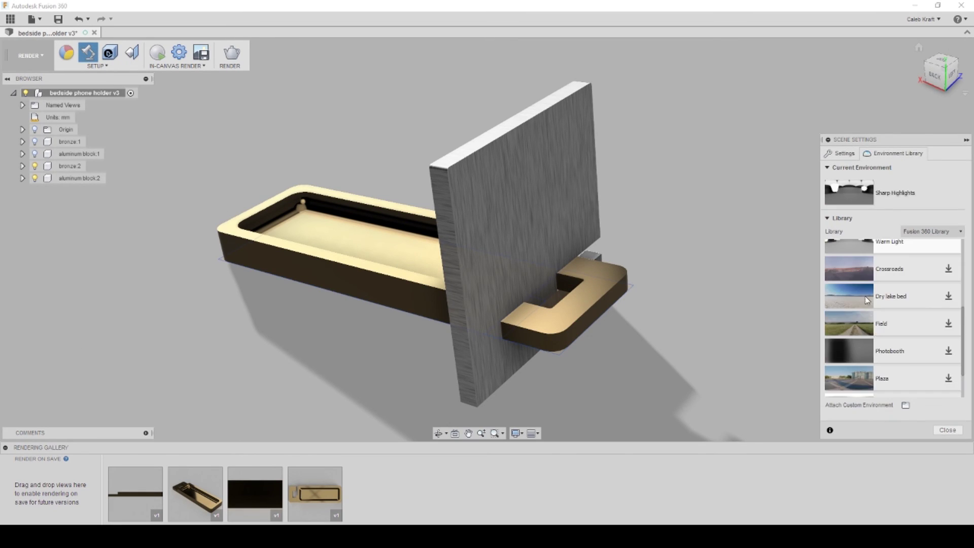
pyautogui.scroll(-3, 863, 309)
pyautogui.scroll(3, 862, 319)
pyautogui.click(847, 286)
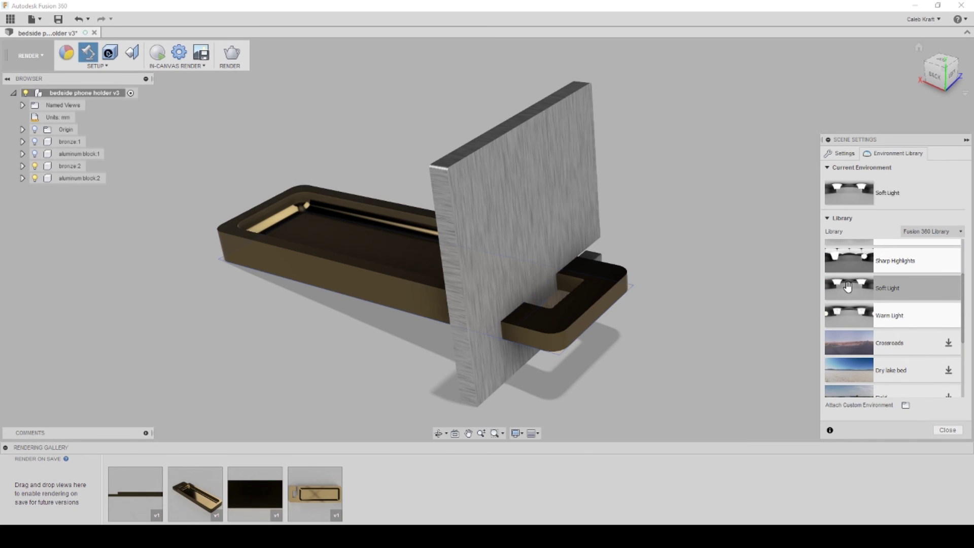
# Step: Set the scene background to Environment with Flatten Ground on, and finish the scene settings with the assembly viewed from the front
pyautogui.click(846, 155)
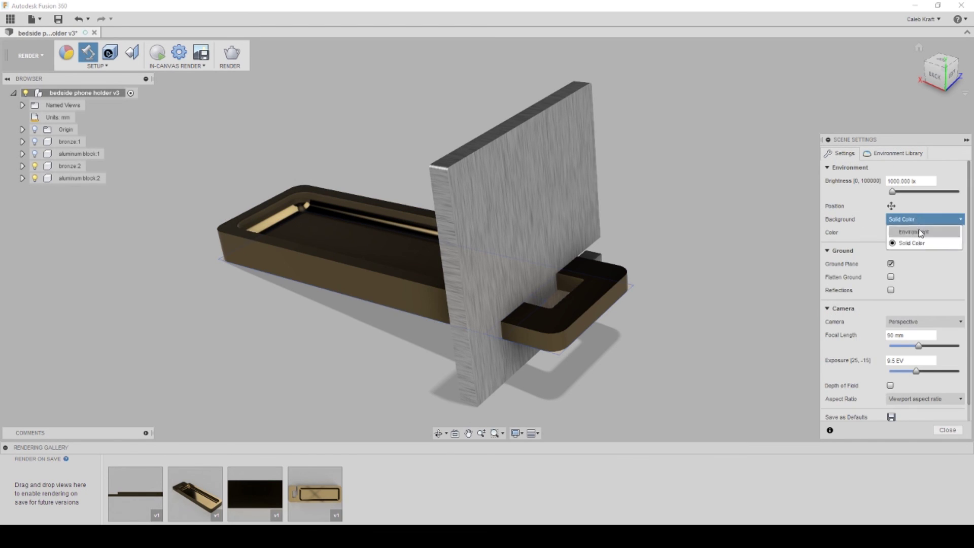
pyautogui.click(921, 233)
pyautogui.click(890, 278)
pyautogui.click(890, 278)
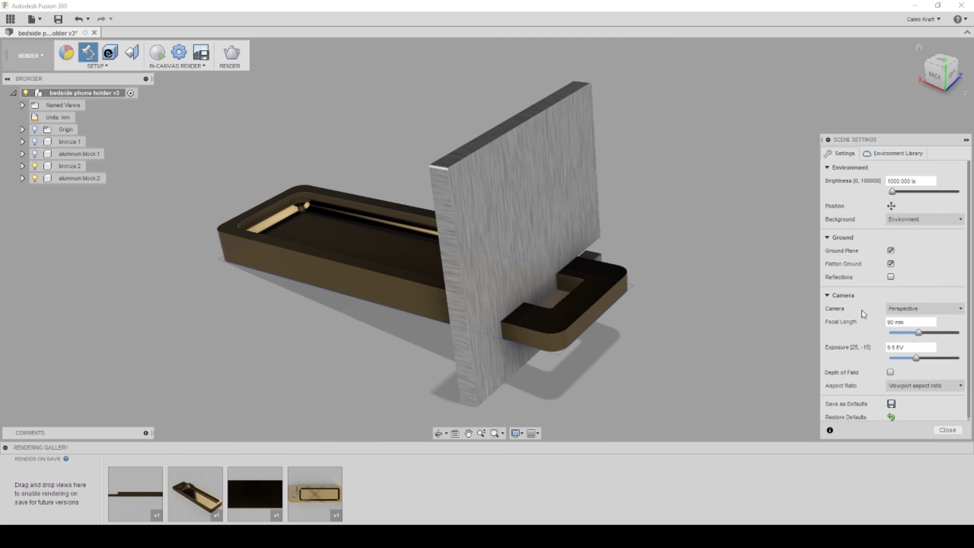
pyautogui.keyDown('shift'); pyautogui.moveTo(699, 327); pyautogui.dragTo(671, 300, button='middle'); pyautogui.keyUp('shift')
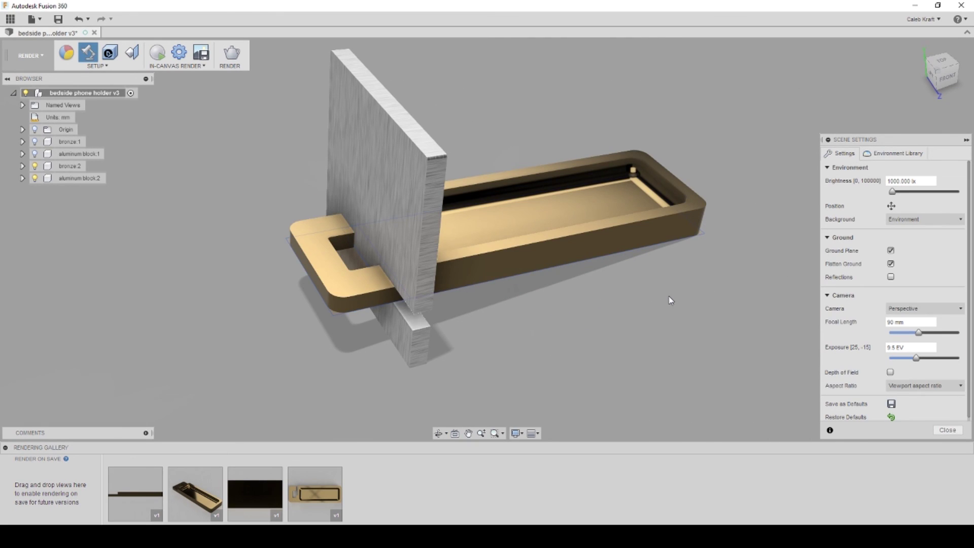
pyautogui.click(947, 430)
# Step: Save the design as a new version described as "User Saved" and return to the Model workspace
pyautogui.hotkey('ctrl', 's')
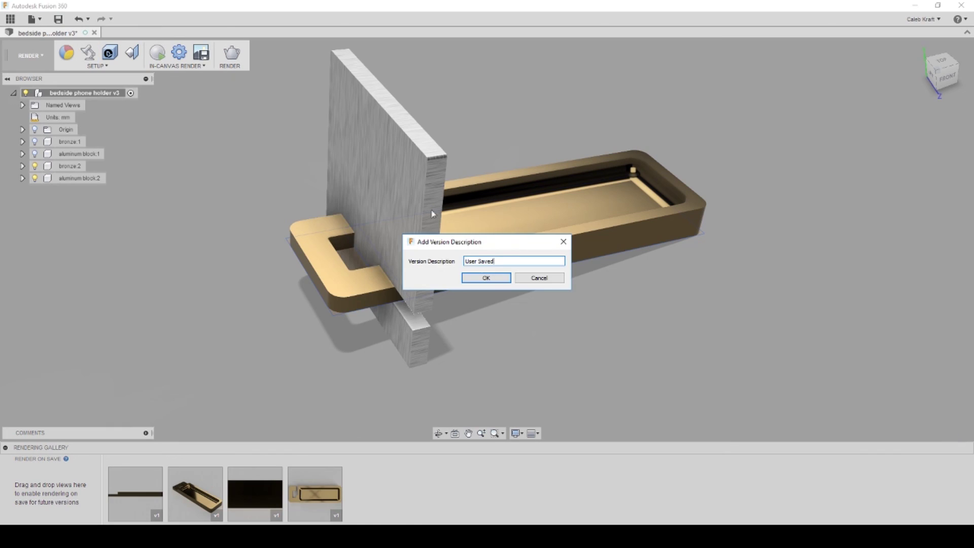
pyautogui.click(491, 277)
pyautogui.click(30, 55)
pyautogui.click(43, 81)
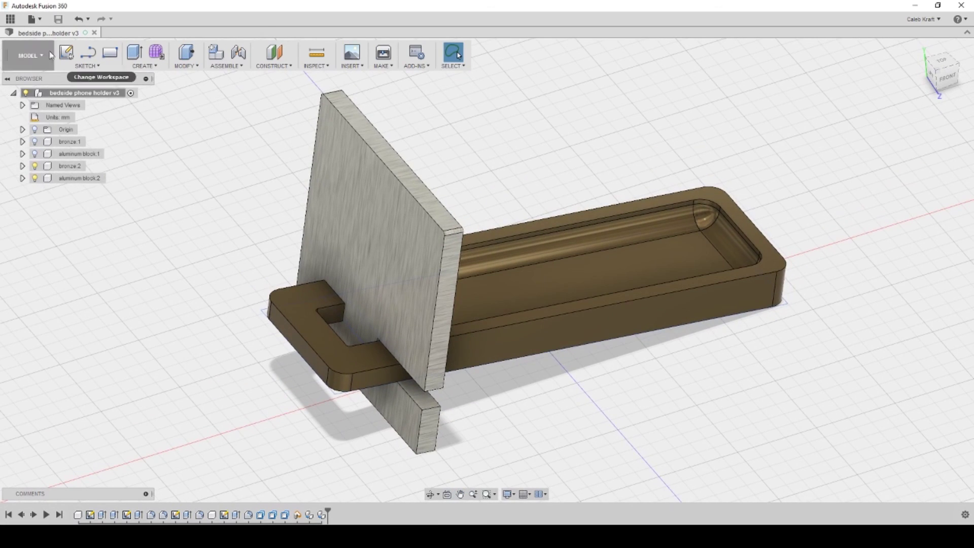